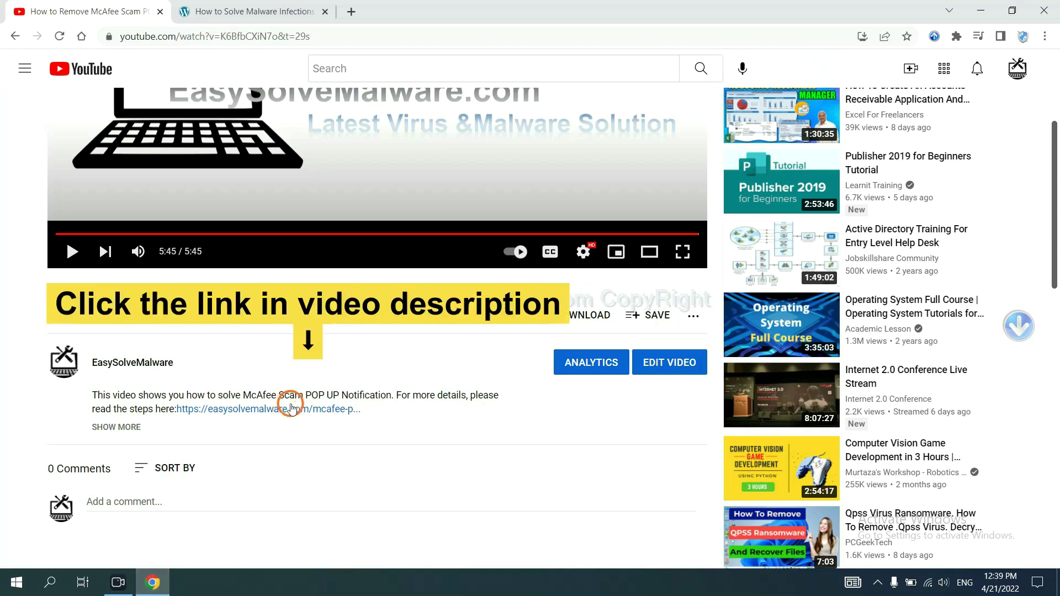
Download SpyHunter for Windows from the easysolvemalware.com removal guide and run SpyHunter-Installer.exe.
click(292, 411)
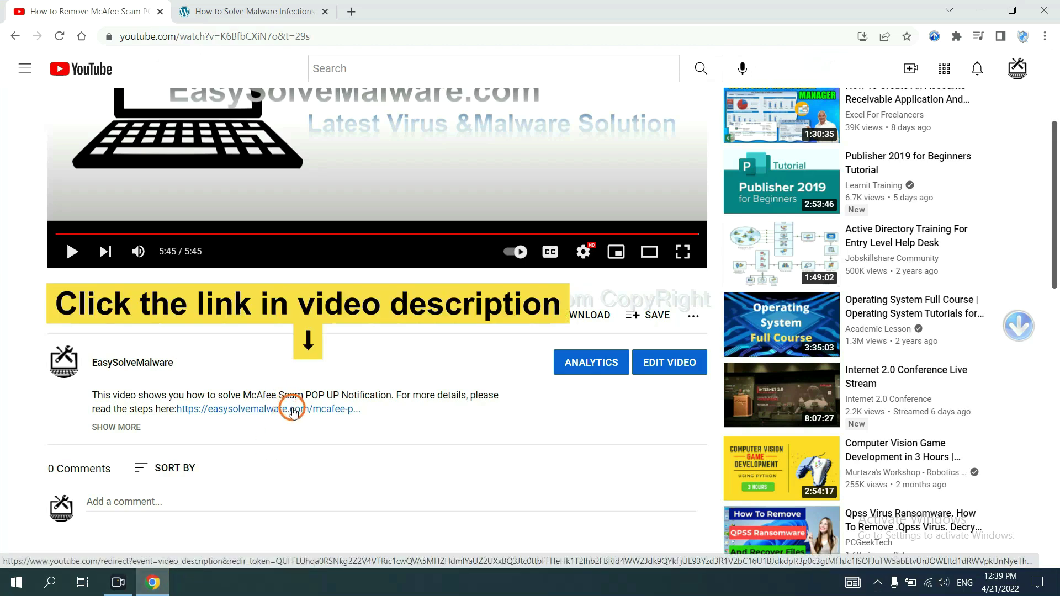
scroll(1056, 279, down, 3)
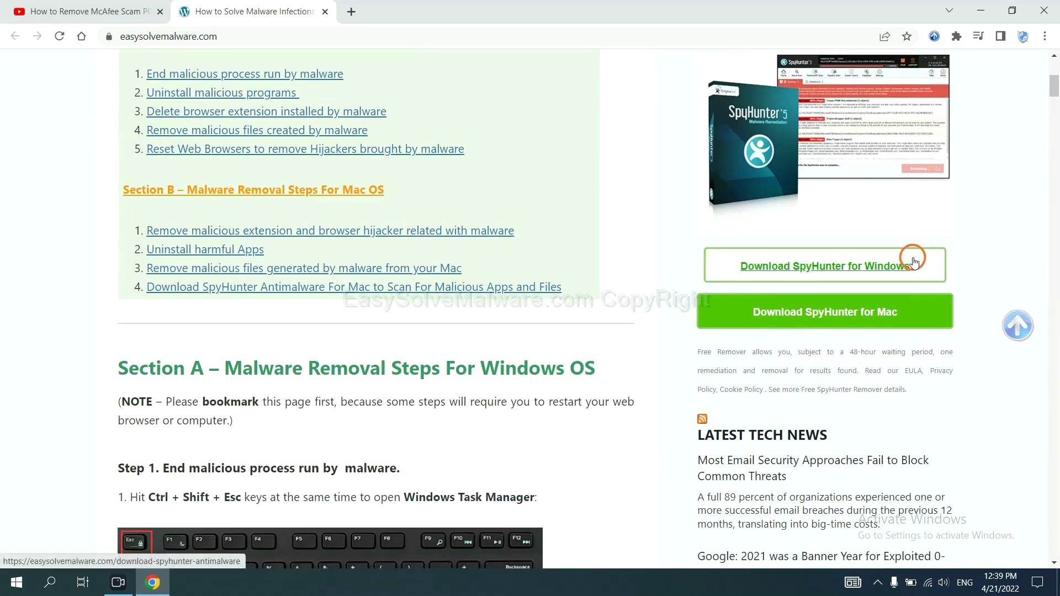
click(900, 264)
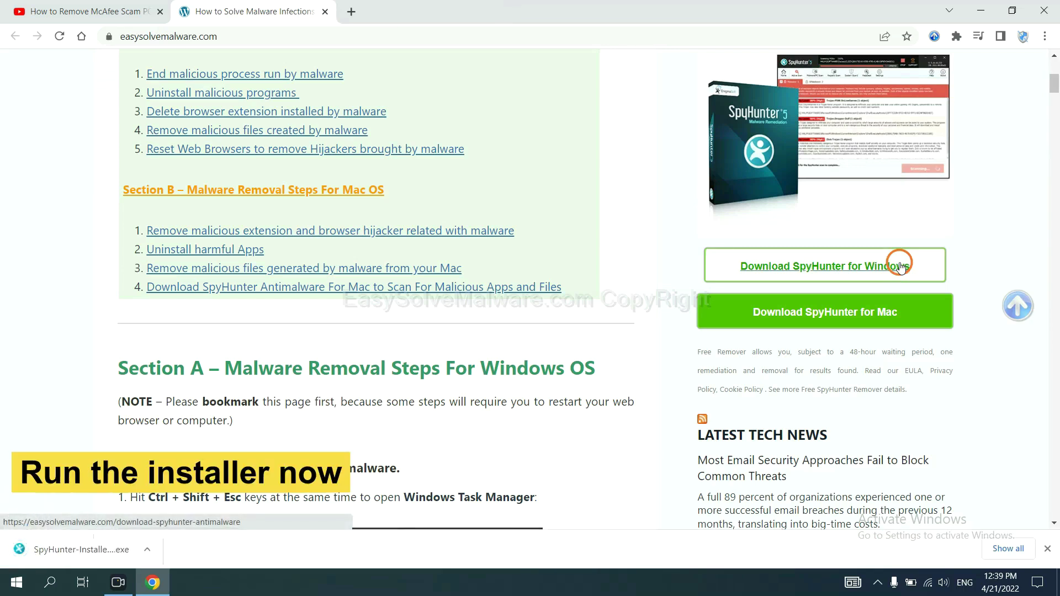
click(67, 551)
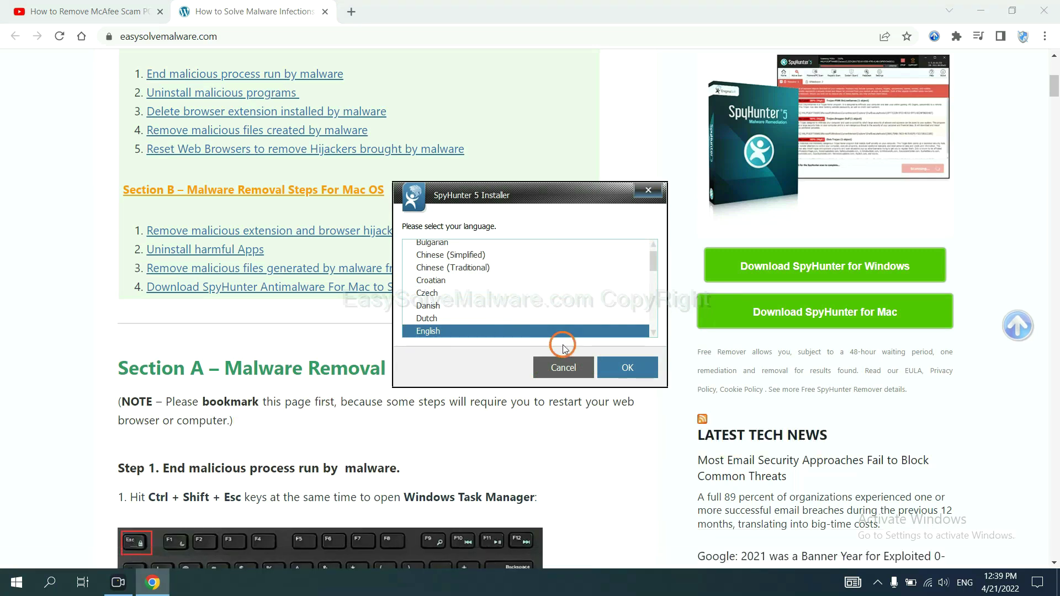
Install SpyHunter 5 in English, accepting the EULA and Privacy Policy.
click(614, 369)
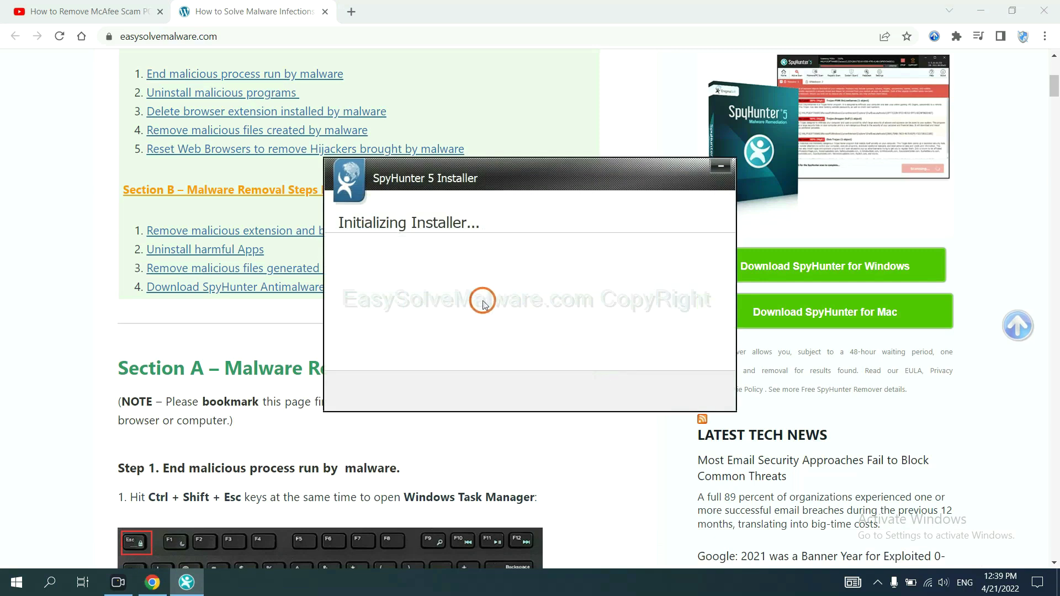
click(444, 300)
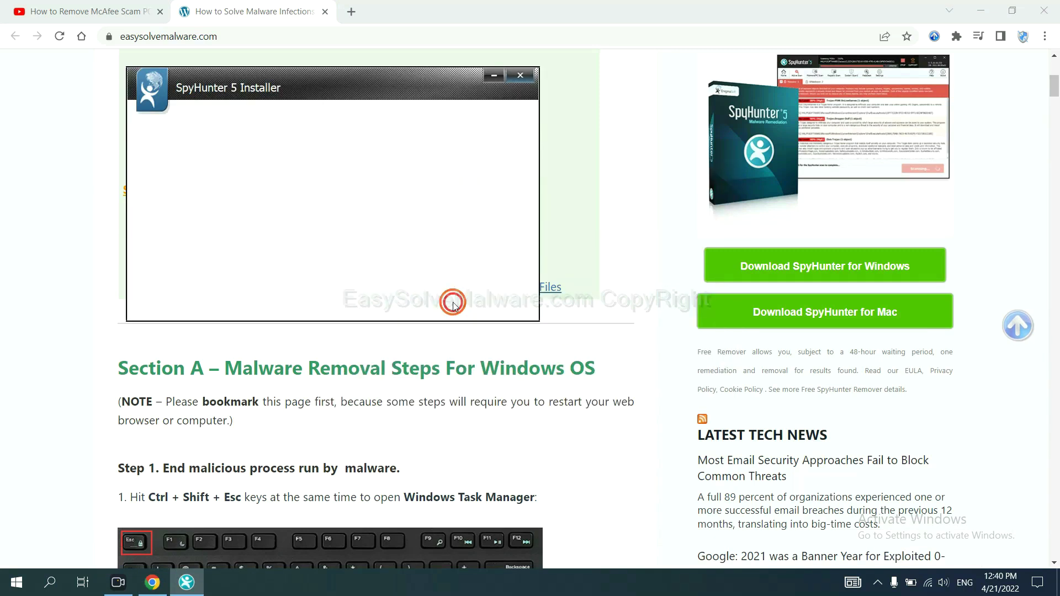
click(341, 266)
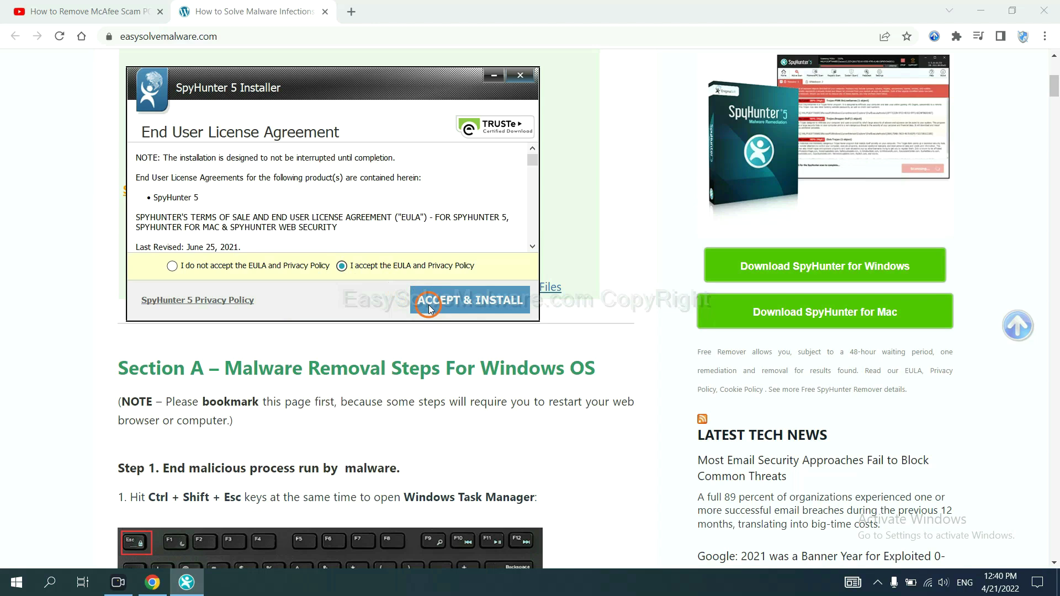
click(430, 305)
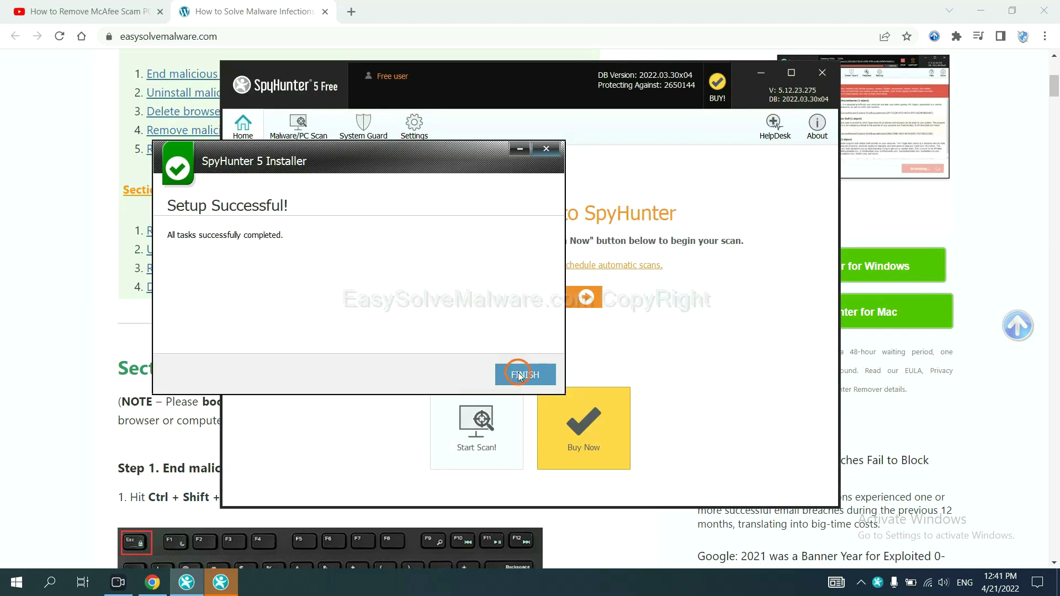
click(521, 372)
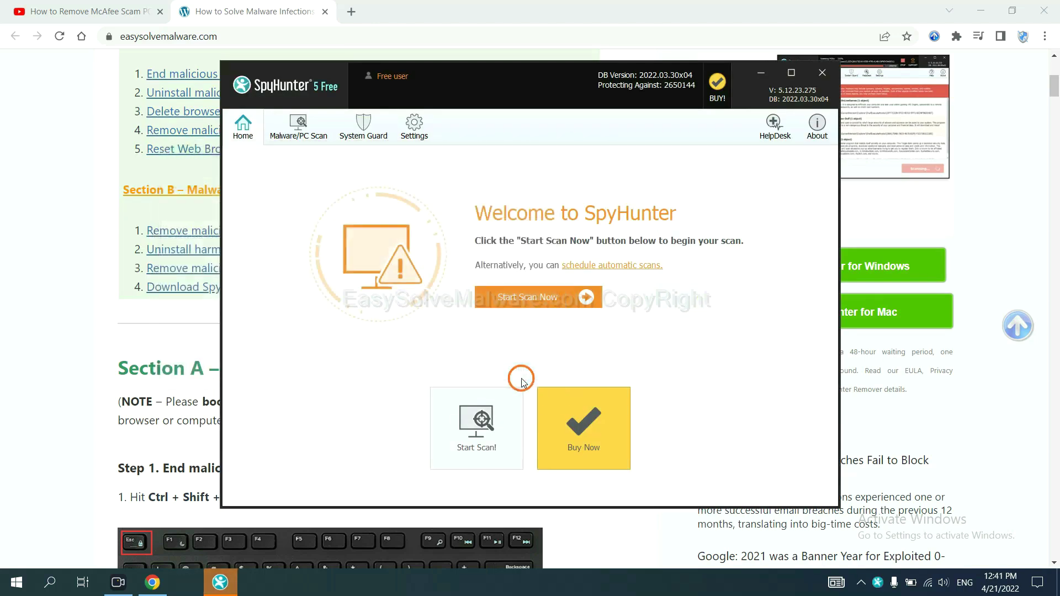
Run a SpyHunter 5 scan and go past the Unknown Objects page to Registration Required.
click(522, 302)
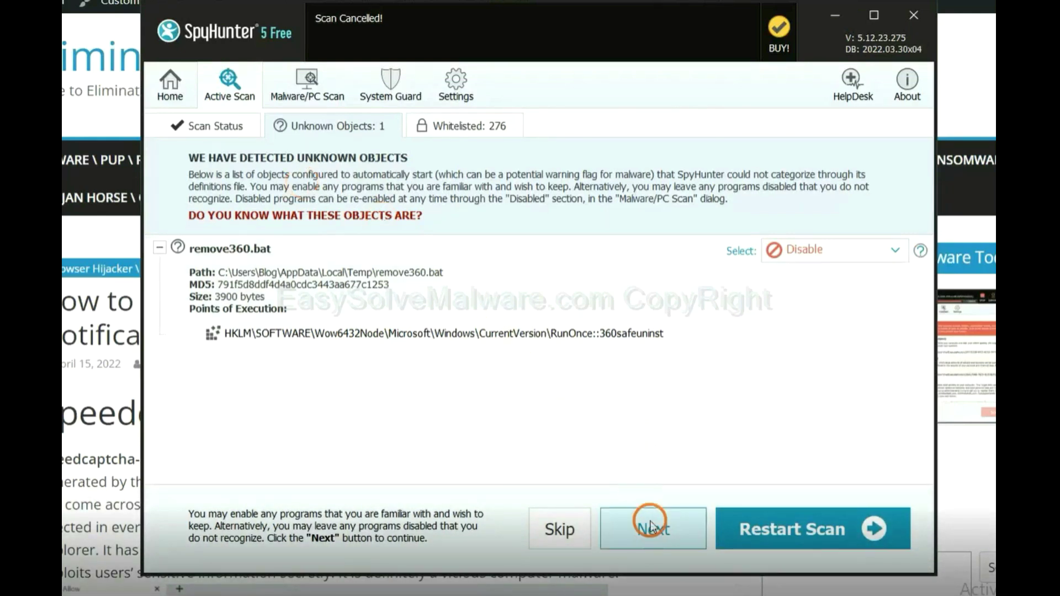
click(651, 524)
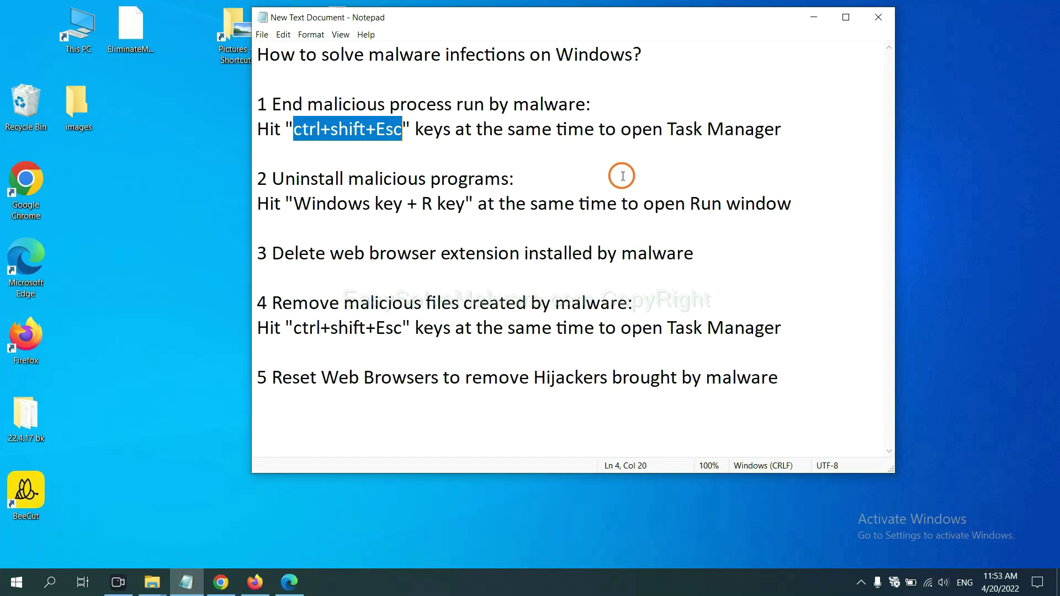
Highlight 'ctrl+shift+Esc' in step 1 of the Notepad removal notes.
click(375, 135)
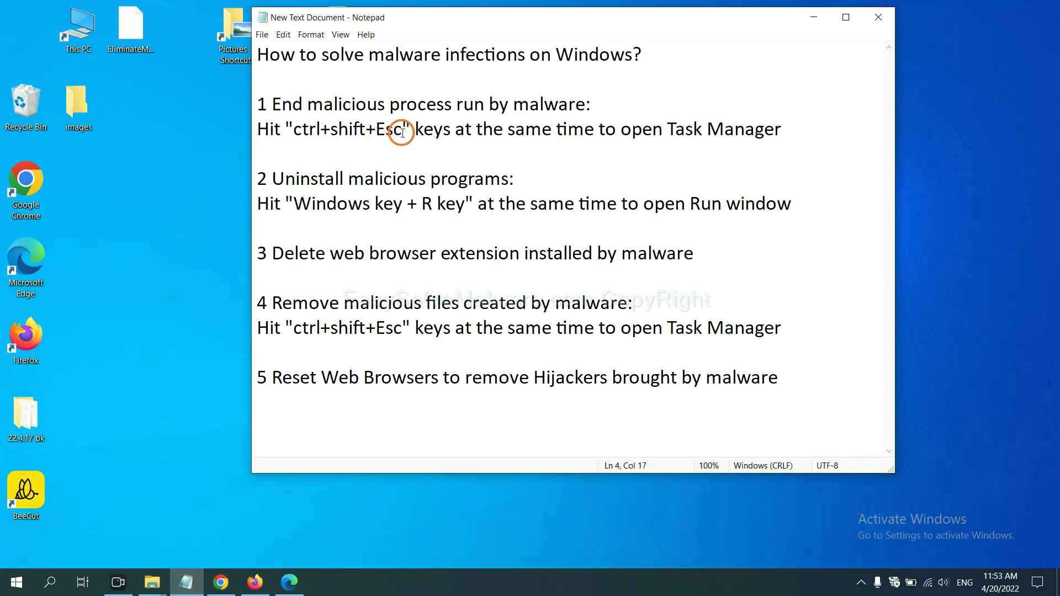
drag(402, 134, 297, 133)
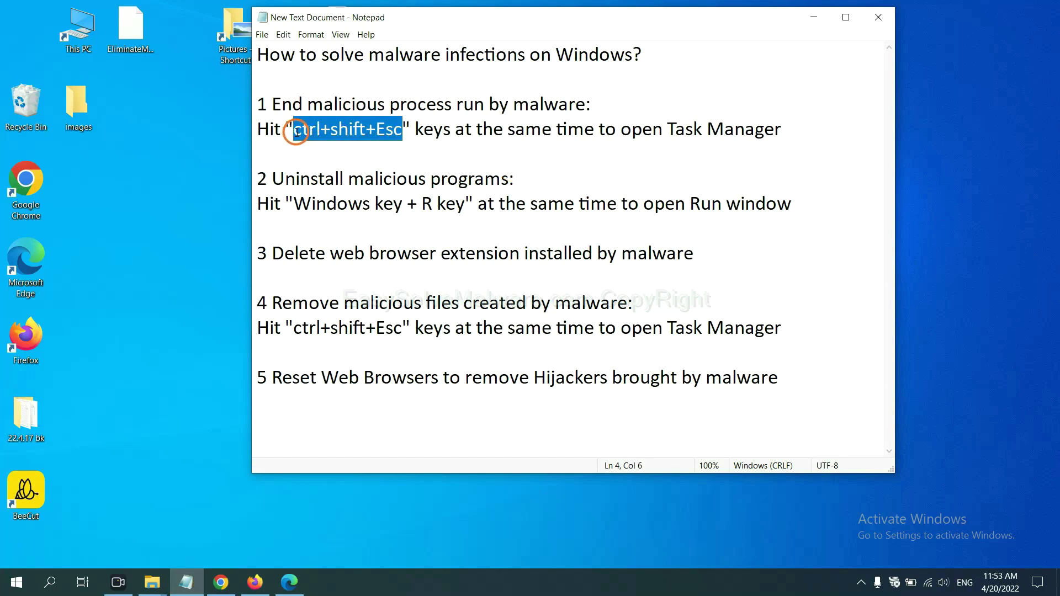
End the suspicious process in Task Manager, close it, and return to the notes.
key(ctrl+shift+Escape)
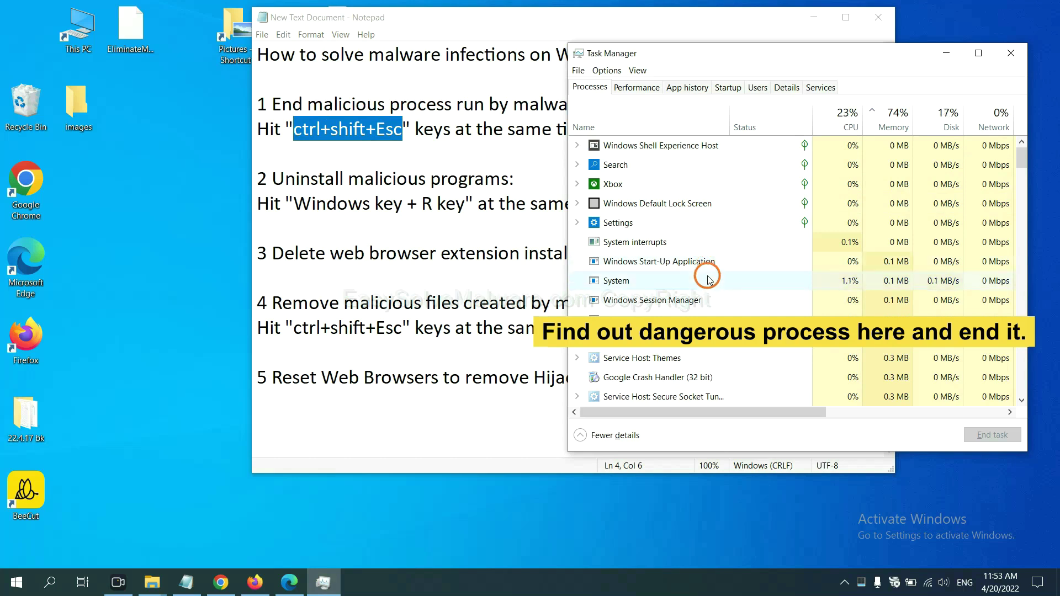
click(704, 320)
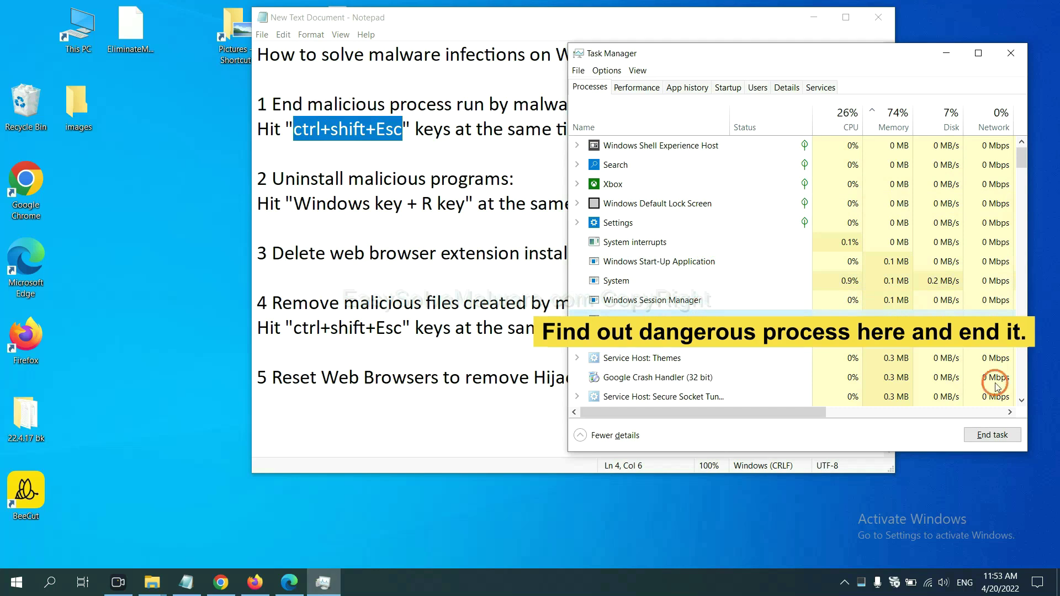
click(1003, 435)
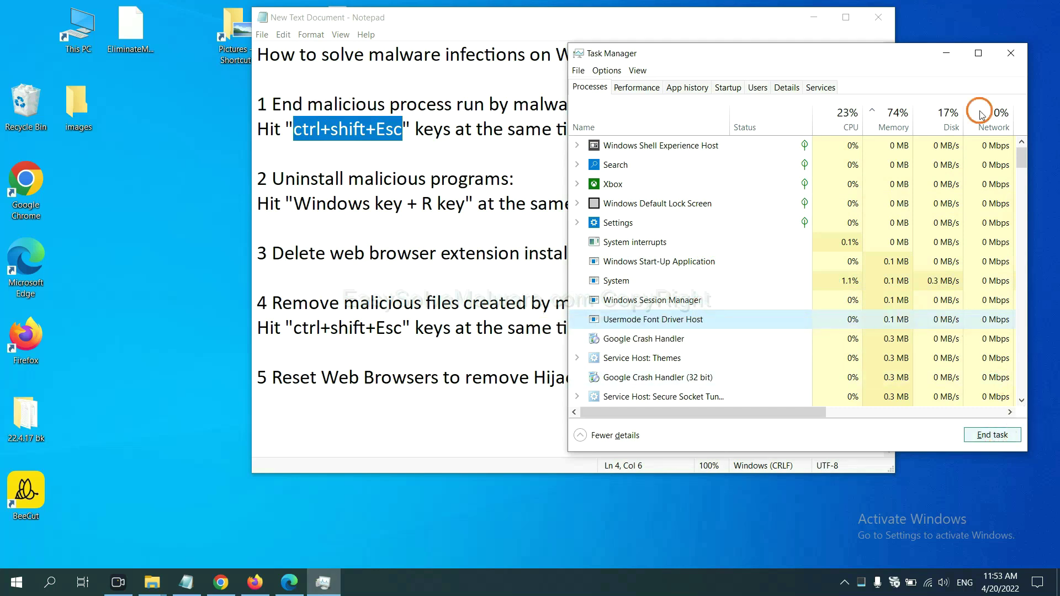
click(1007, 56)
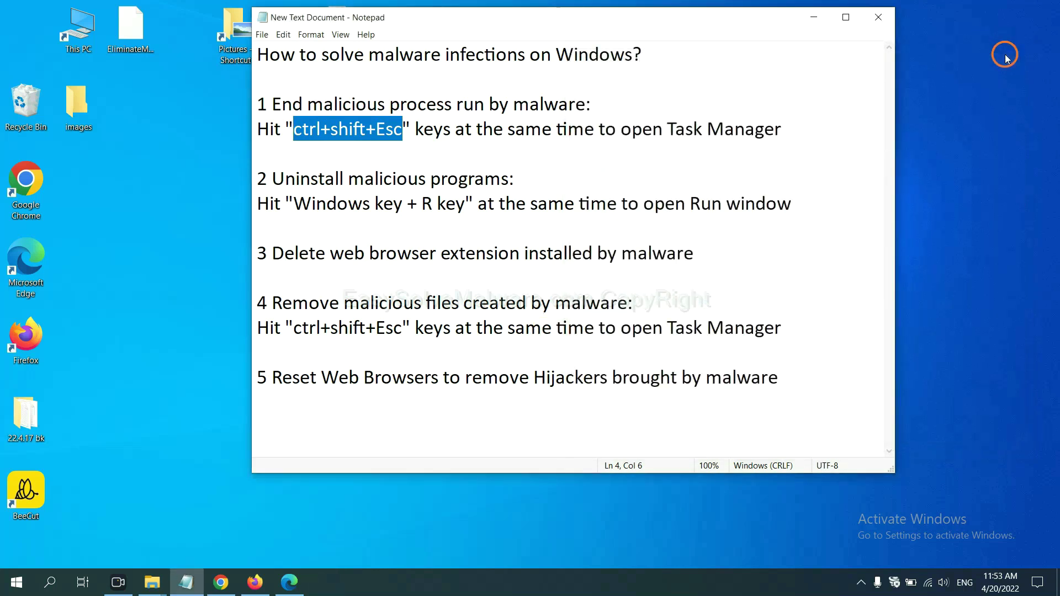
click(485, 200)
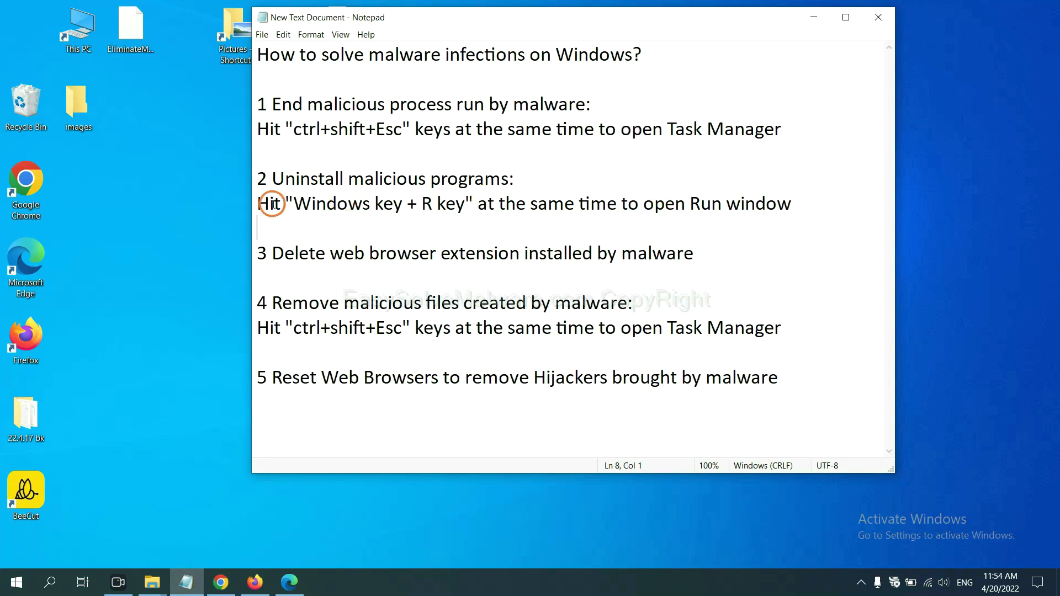
Run 'control panel' from the Win+R Run dialog to open Control Panel.
click(300, 208)
drag(299, 208, 461, 216)
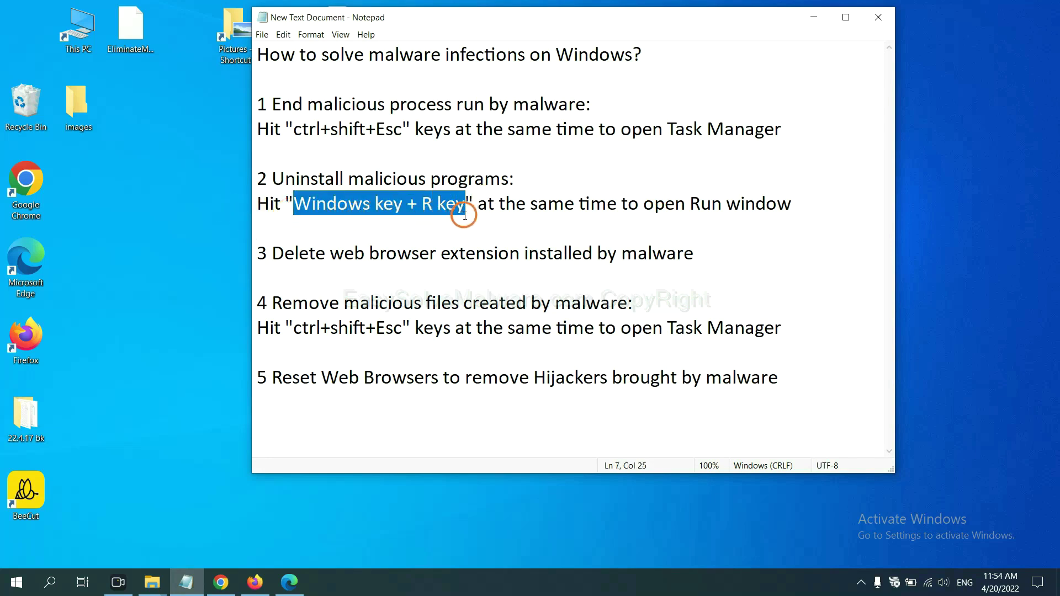
key(super+r)
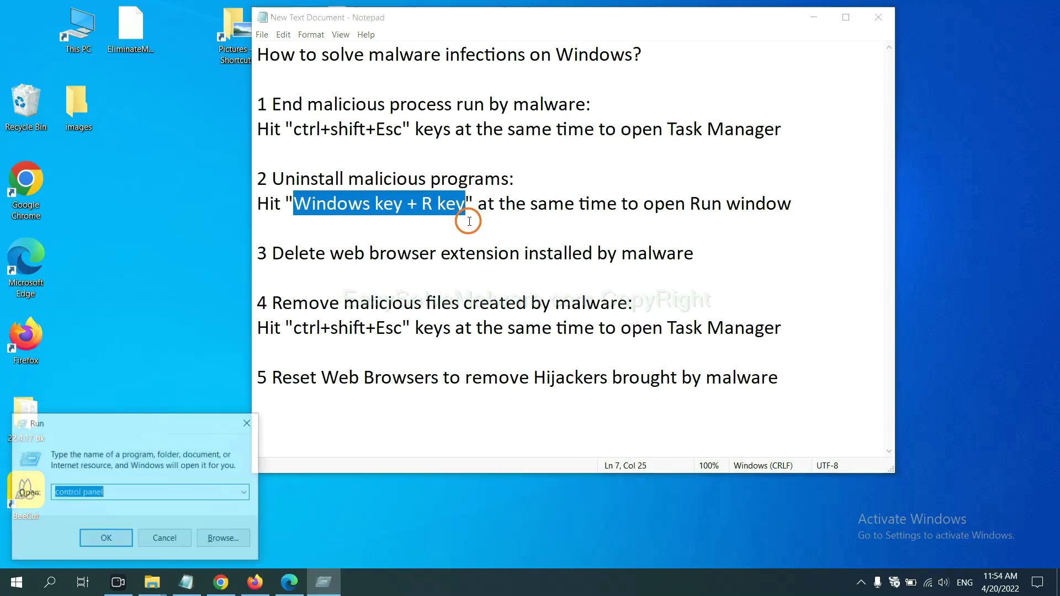
drag(117, 434, 808, 186)
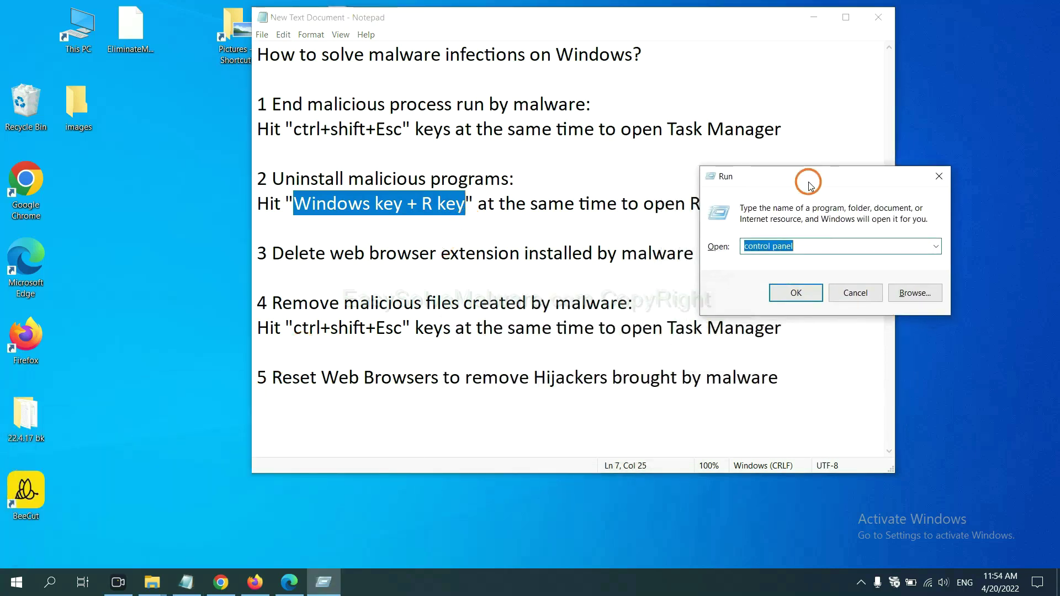
click(818, 245)
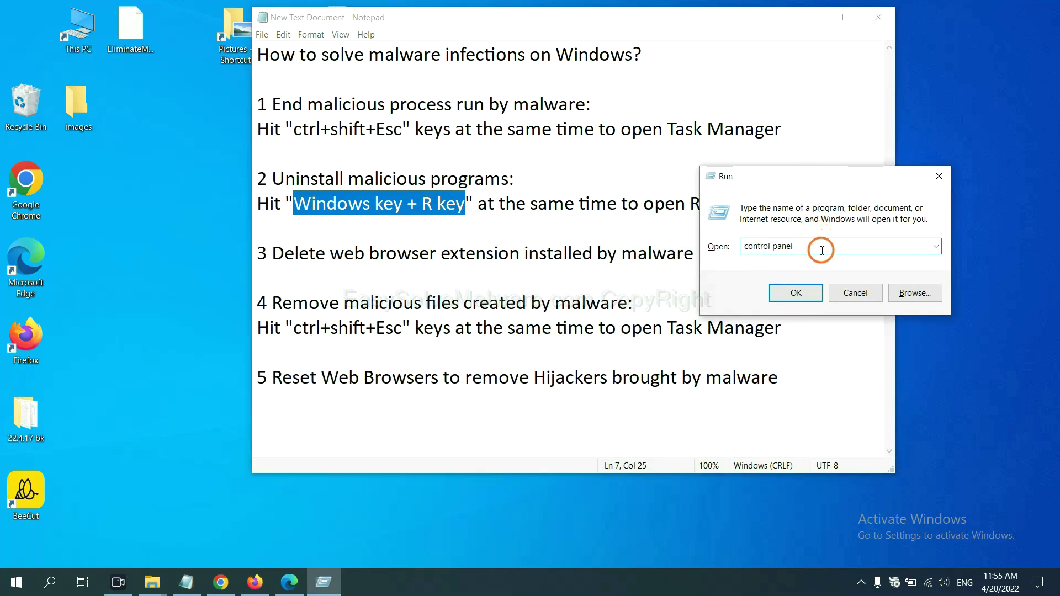
drag(813, 247, 738, 246)
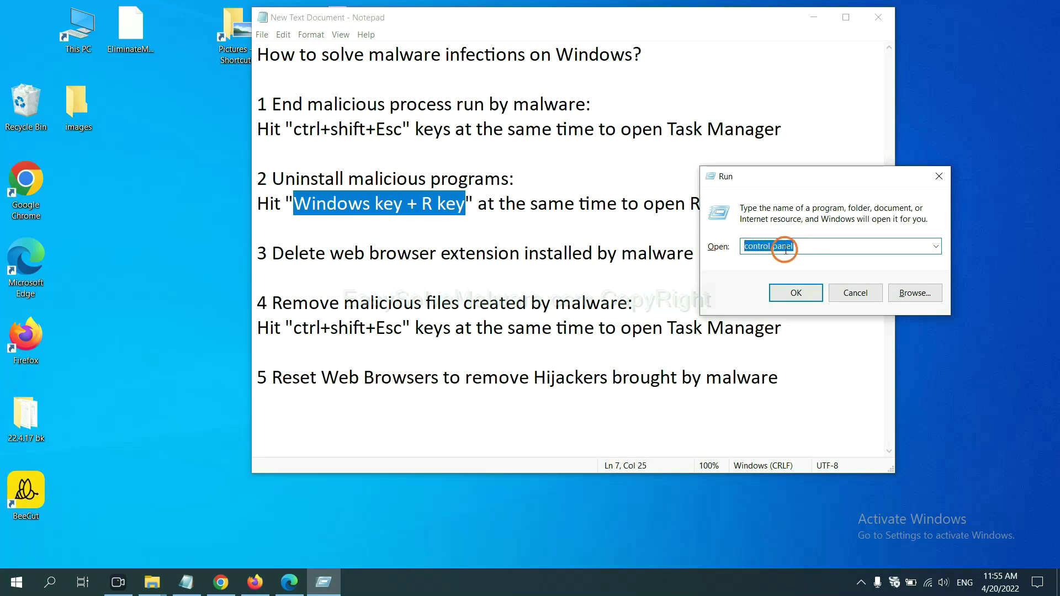
click(792, 302)
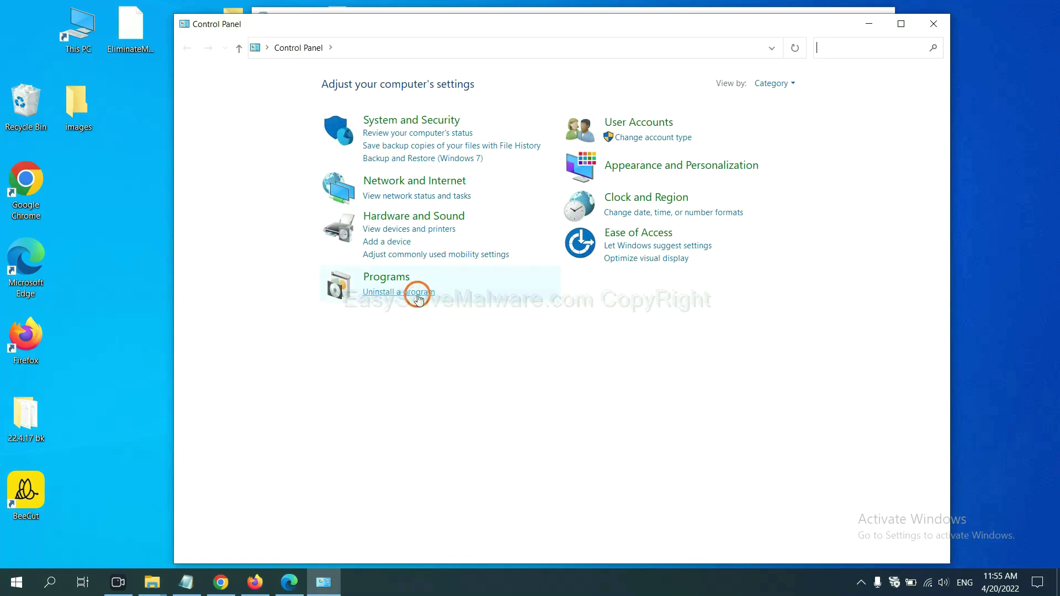
Select Xiph.Org Open Codecs in Programs and Features, then close the program list.
click(418, 293)
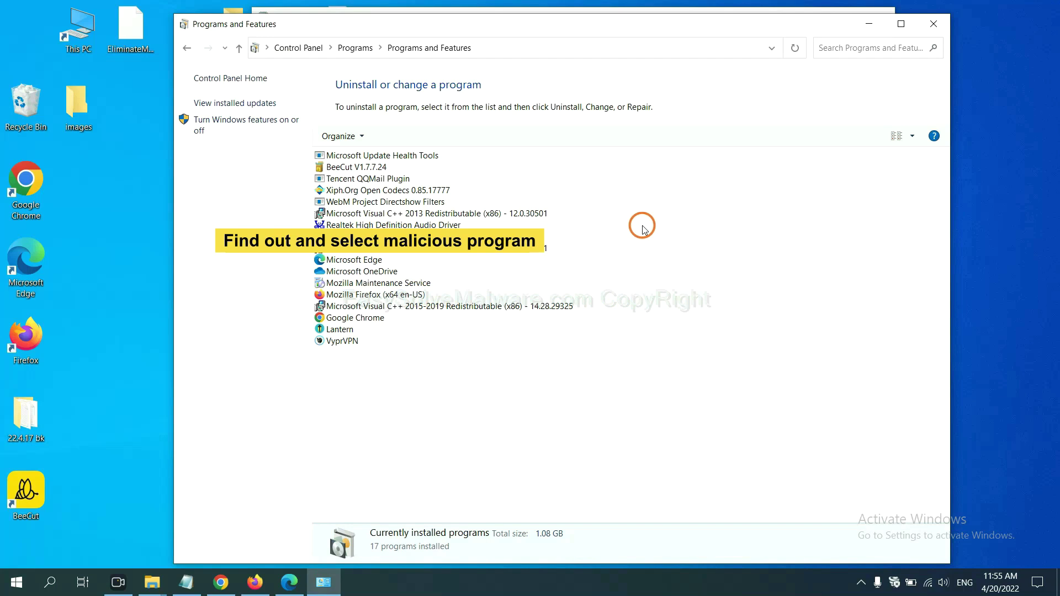
click(416, 190)
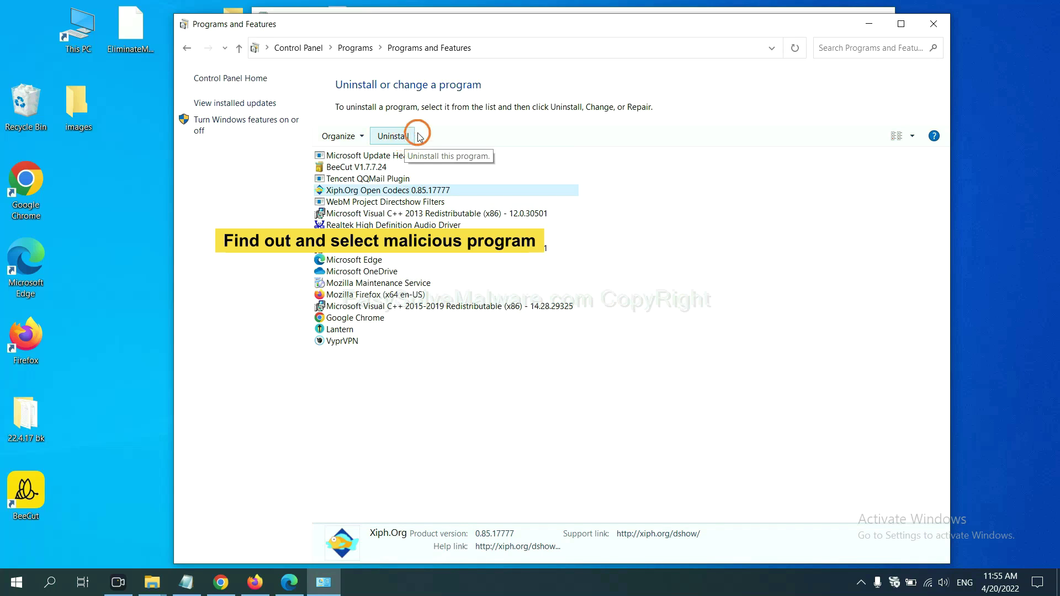
click(939, 26)
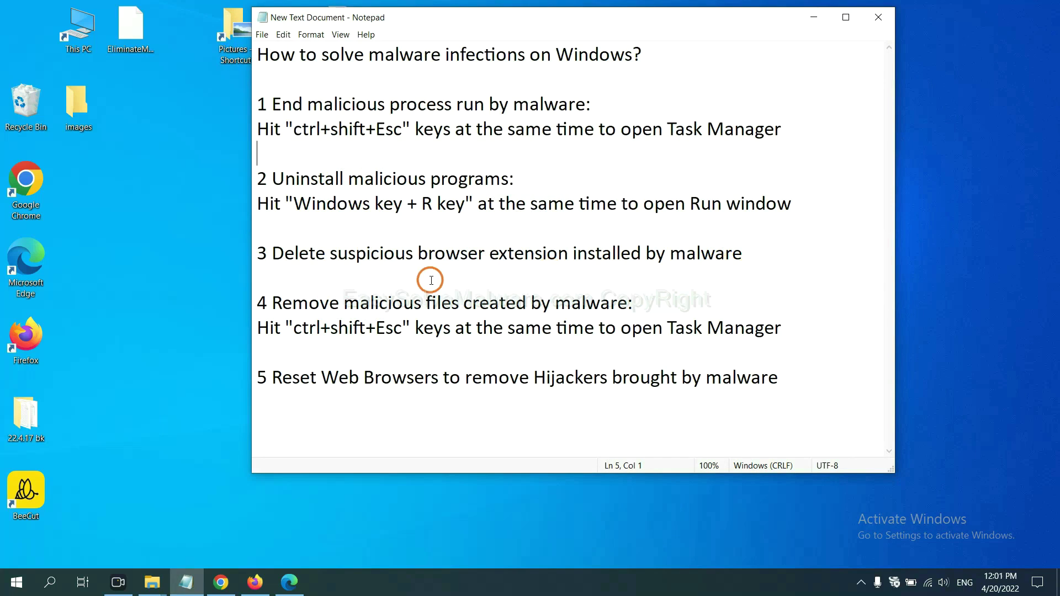
Open Chrome's Extensions page through More tools, showing the Scroll To Top extension.
click(221, 582)
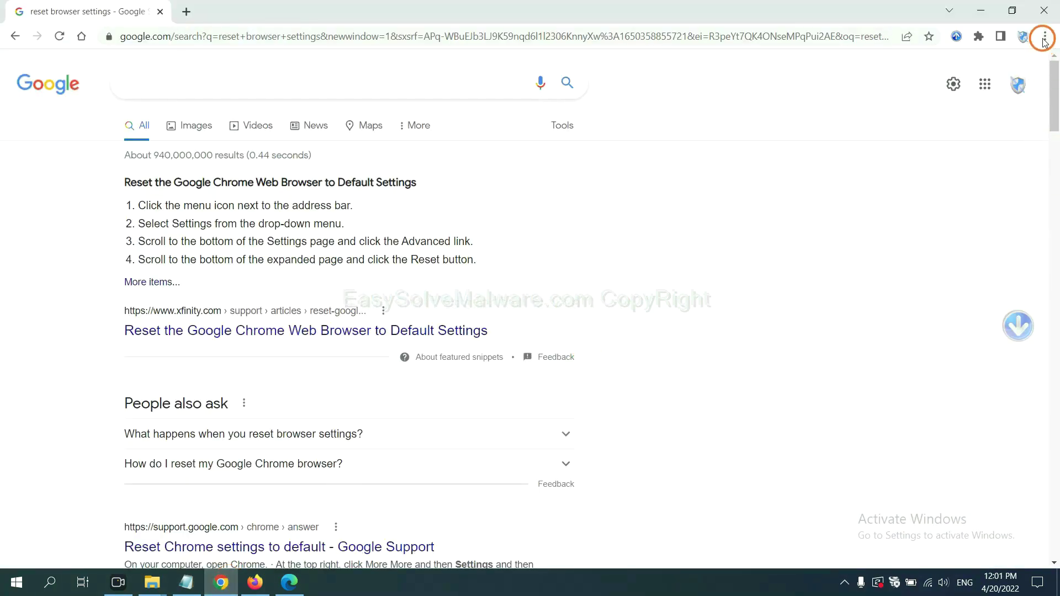
click(1044, 37)
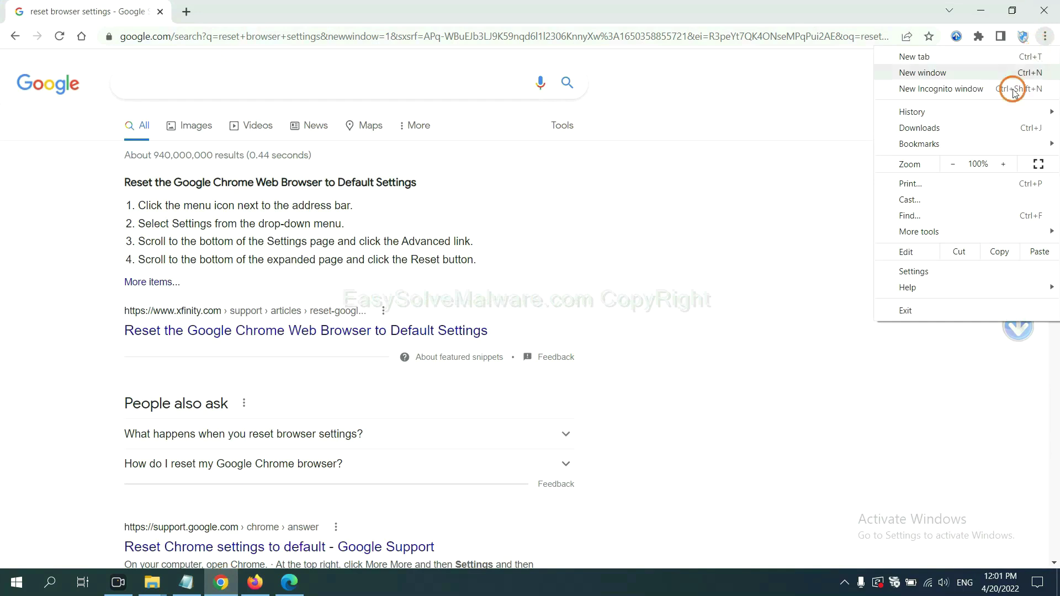
mouse_move(951, 232)
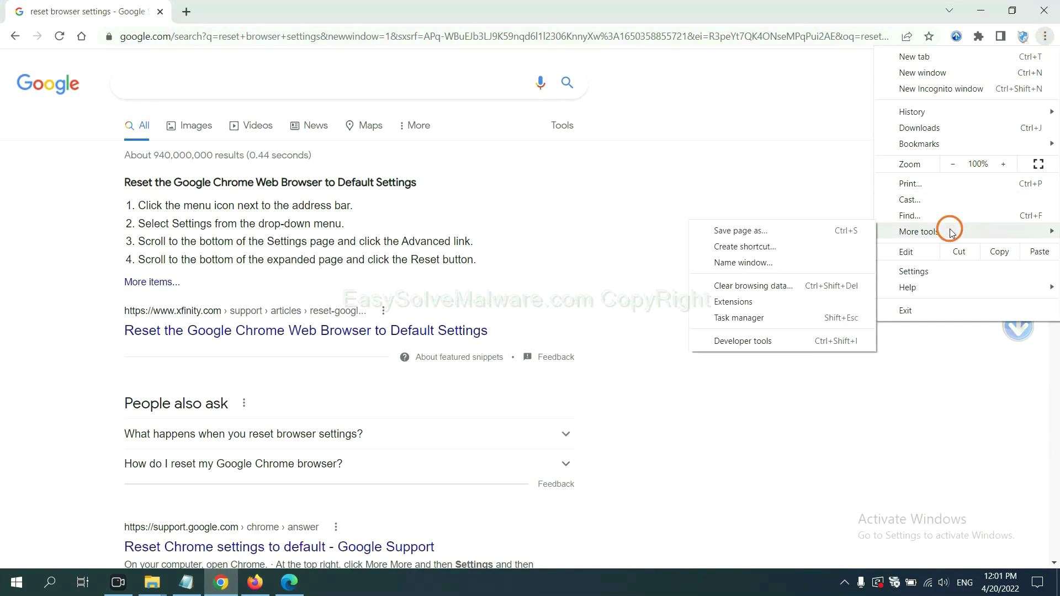
click(782, 300)
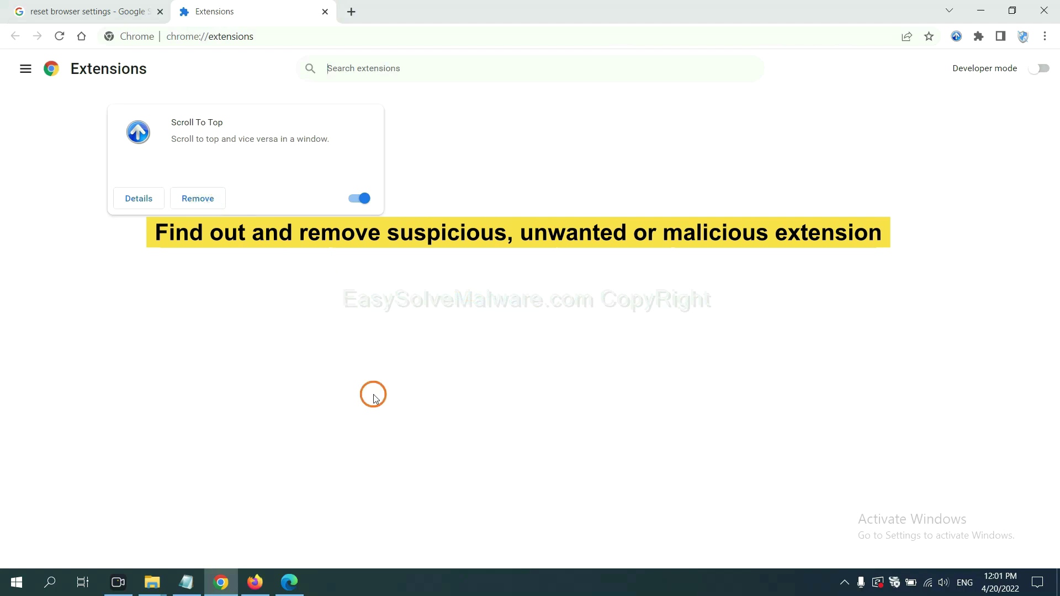
Show GIPHY for Firefox's removal options in Firefox's Add-ons Manager, then switch to Edge.
click(255, 582)
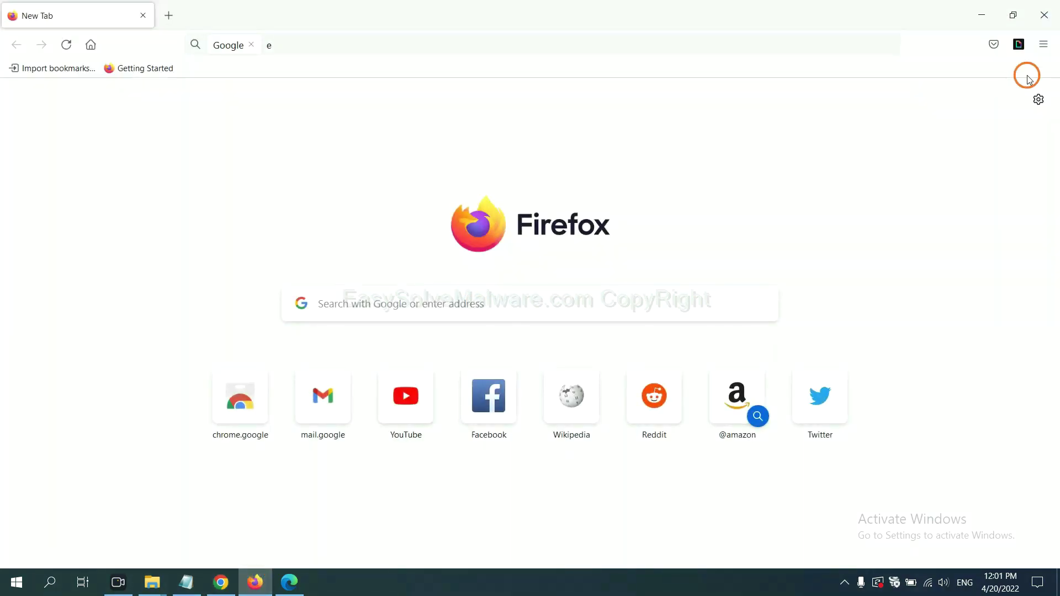
click(1044, 44)
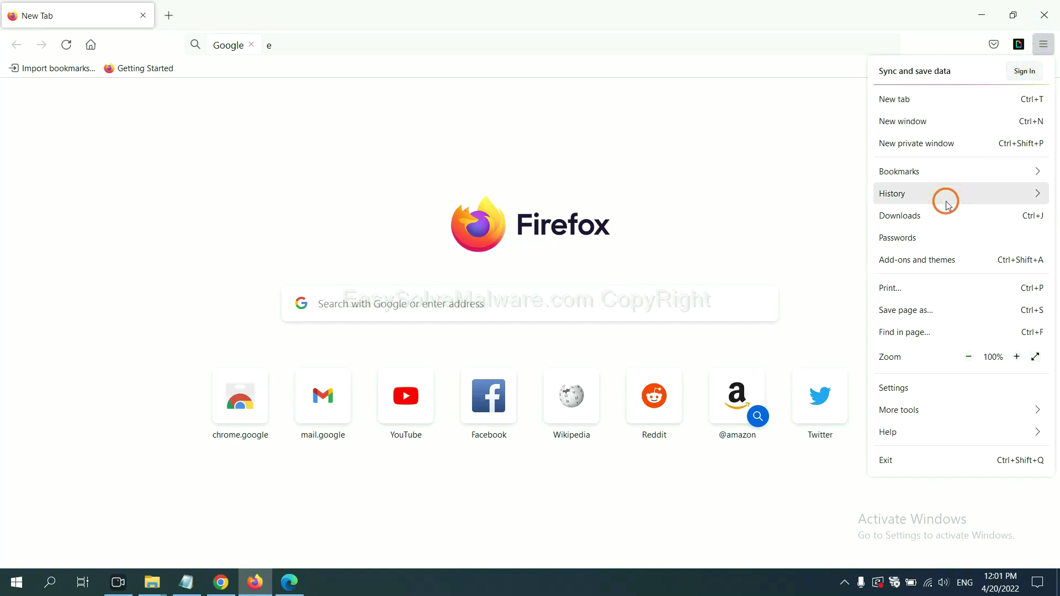
click(928, 269)
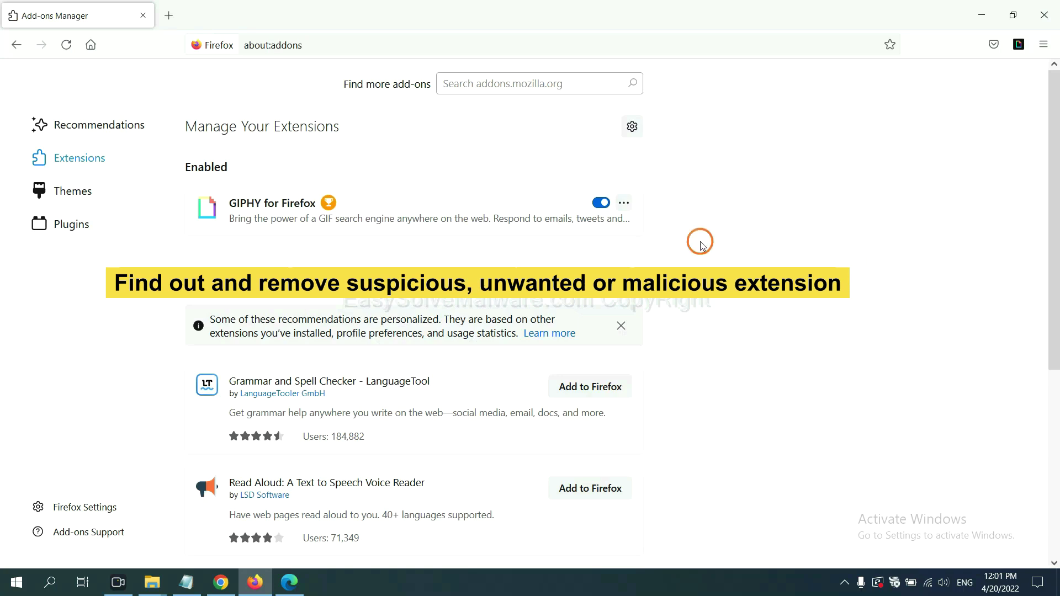
click(624, 208)
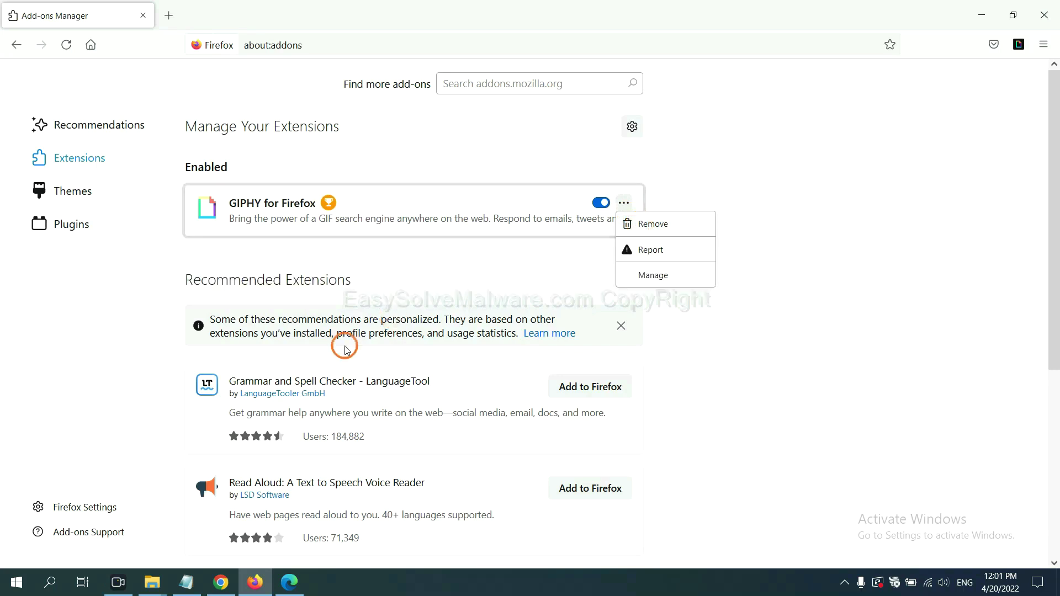
click(289, 585)
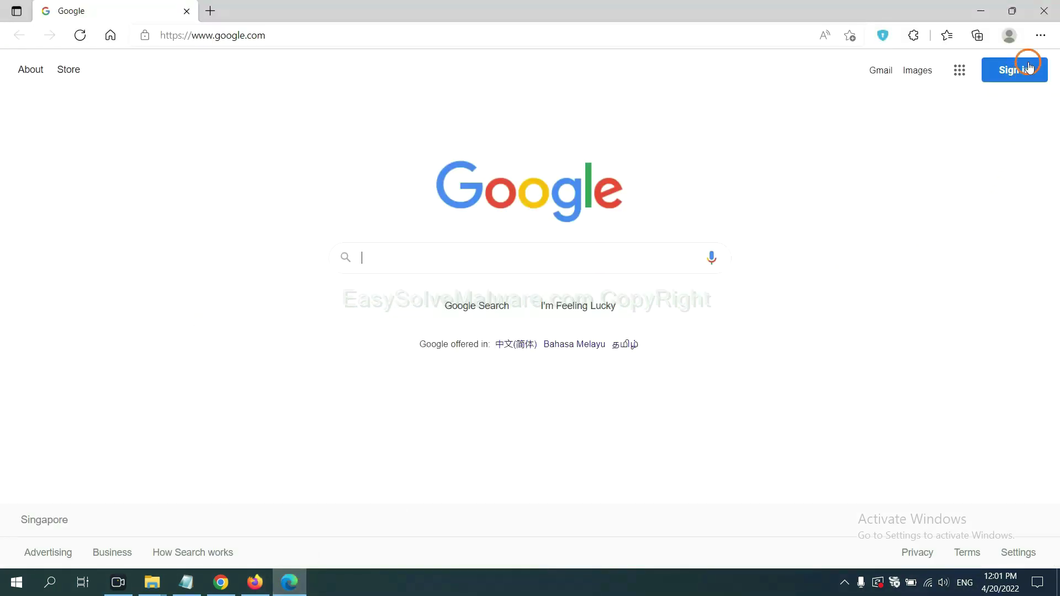
Remove the ArcVpn Free Fast VPN Proxy extension from Edge and minimise the browser.
click(1040, 36)
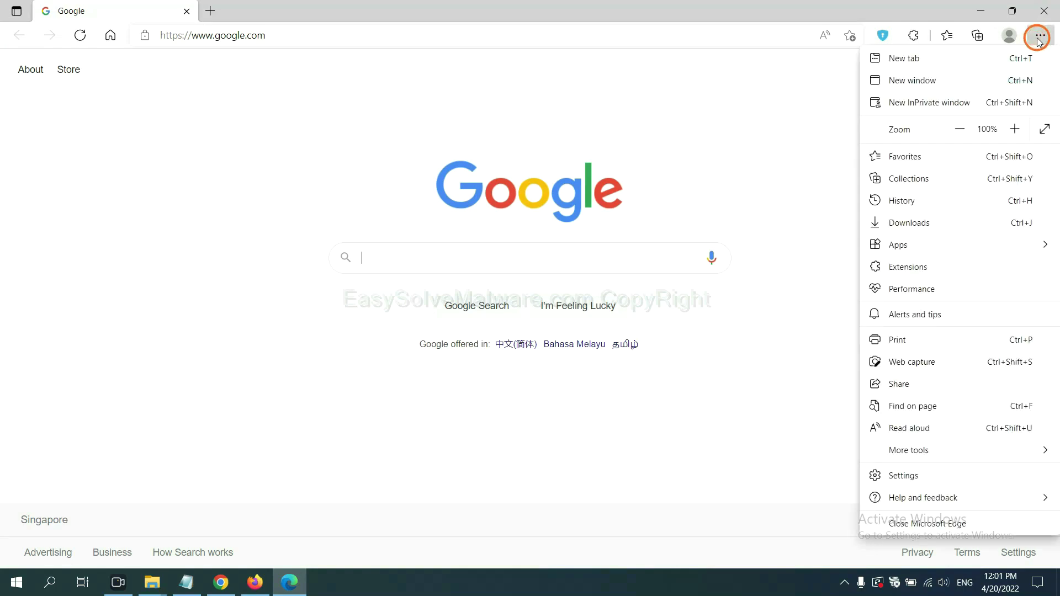
right_click(913, 269)
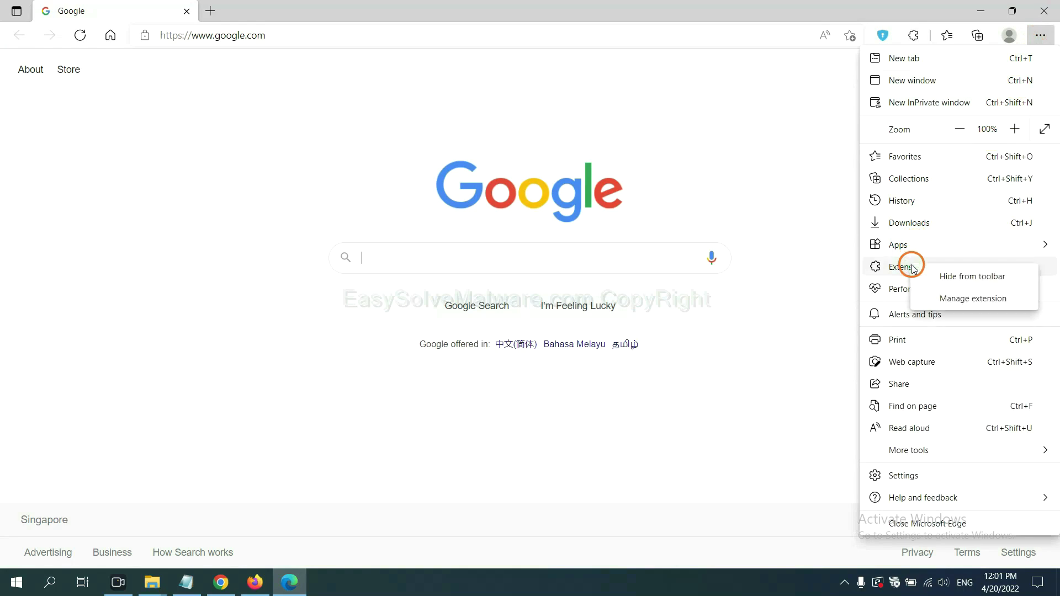
click(952, 300)
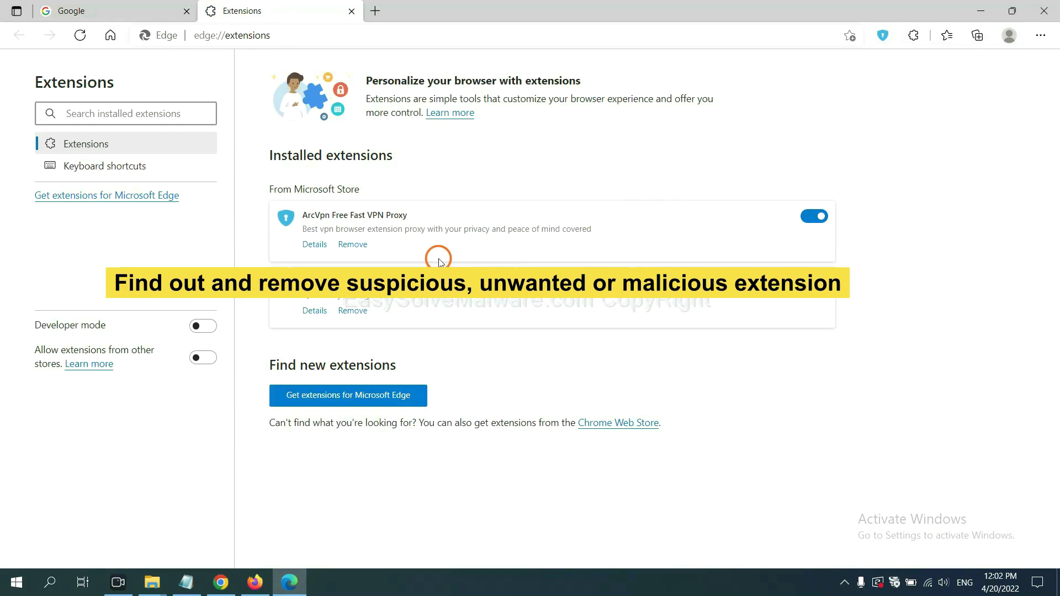
click(363, 247)
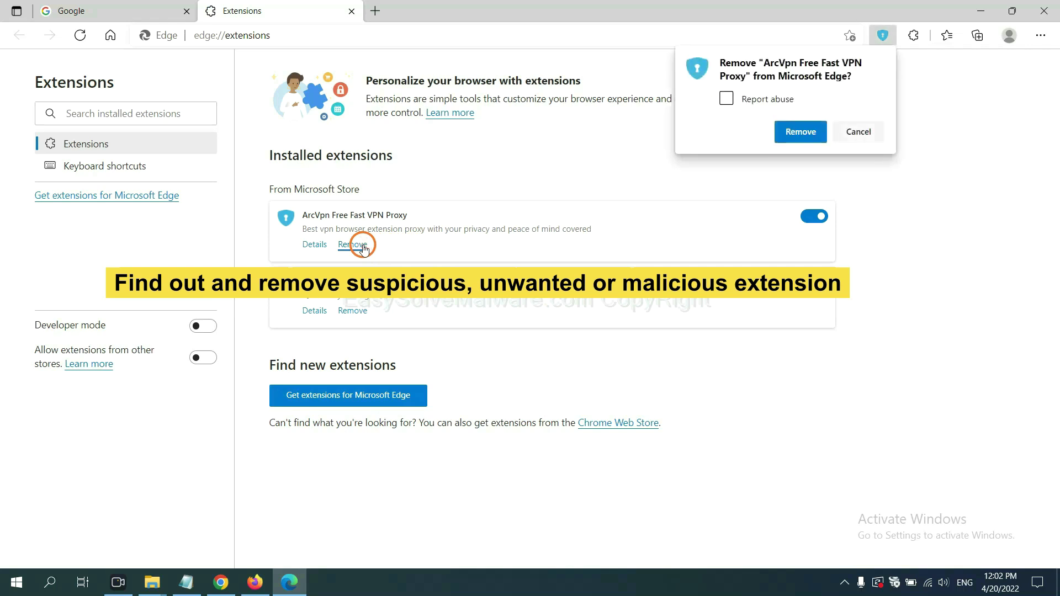
click(795, 139)
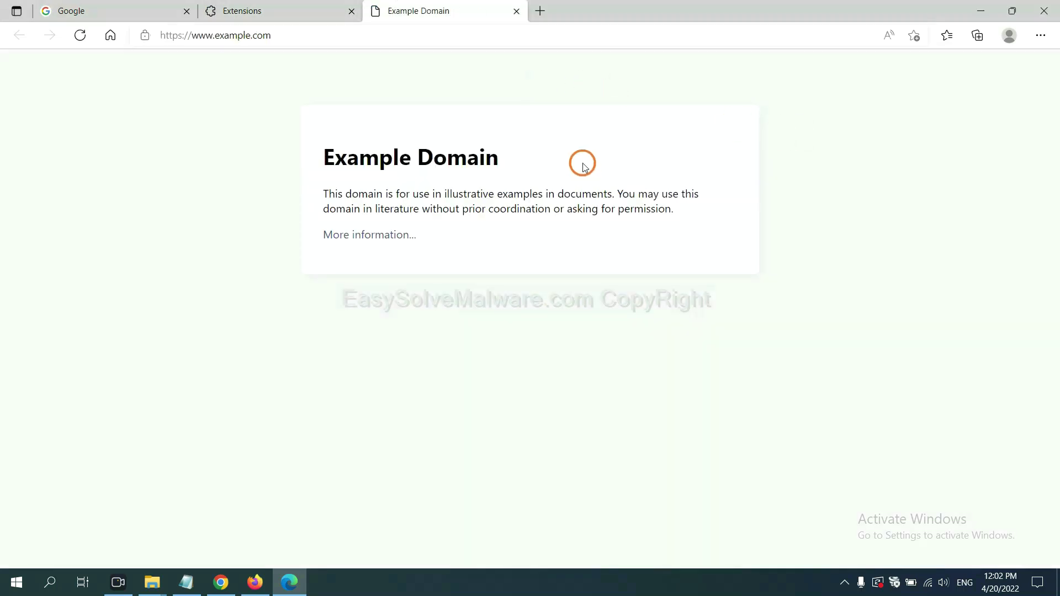
click(1055, 591)
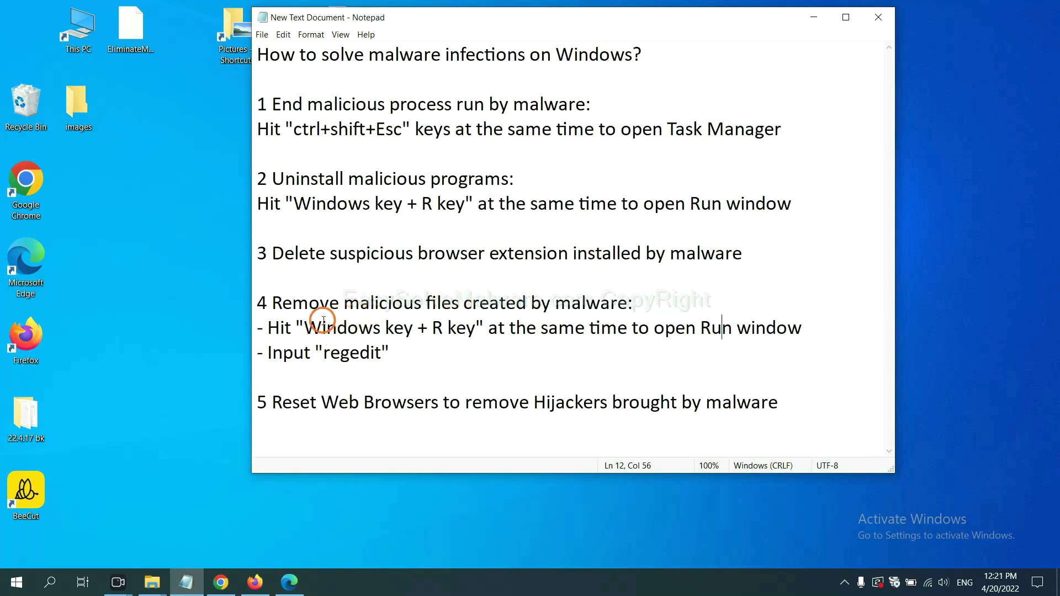
Launch Registry Editor with the regedit command from the Run box placed beside the notes.
drag(275, 327, 602, 343)
click(616, 333)
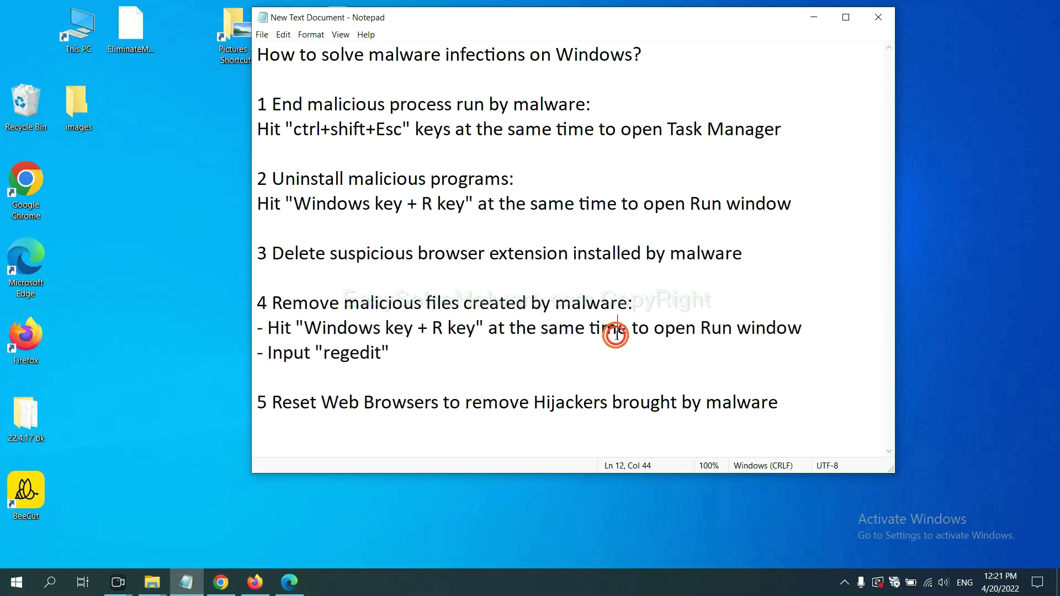
key(super+r)
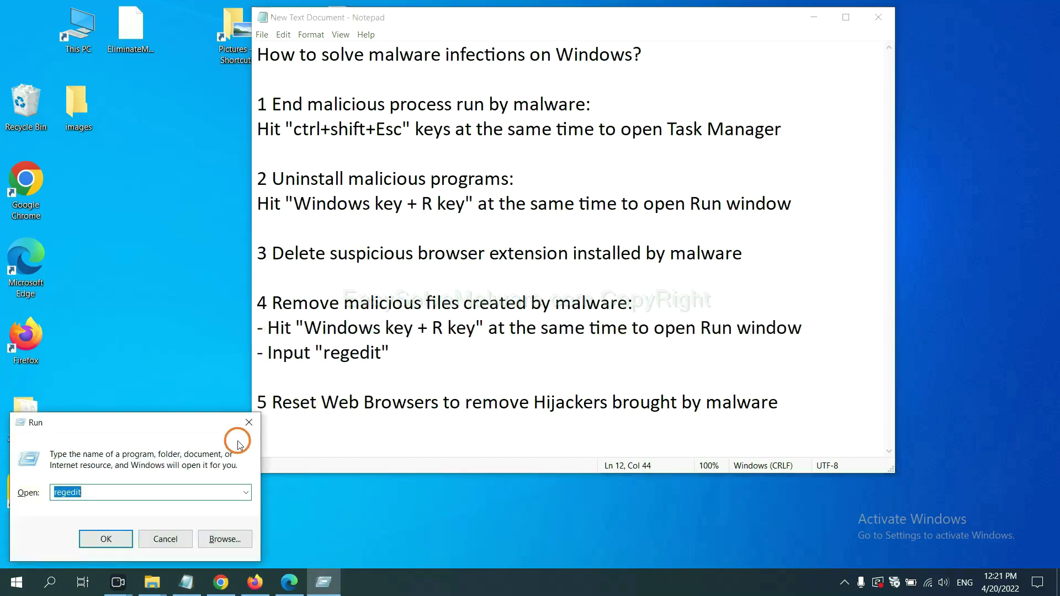
drag(194, 419, 848, 219)
click(782, 288)
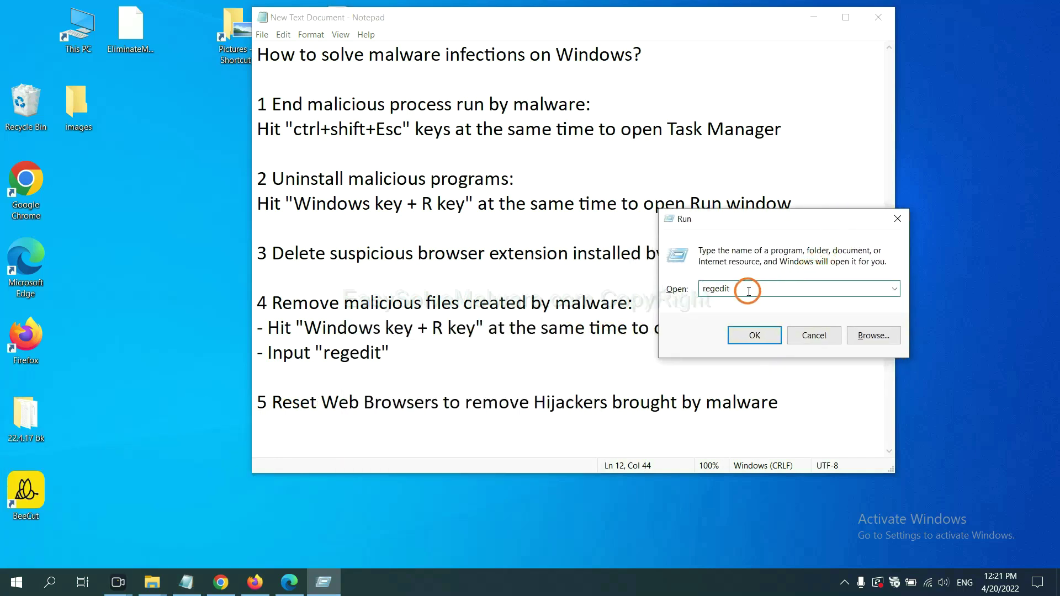
click(754, 336)
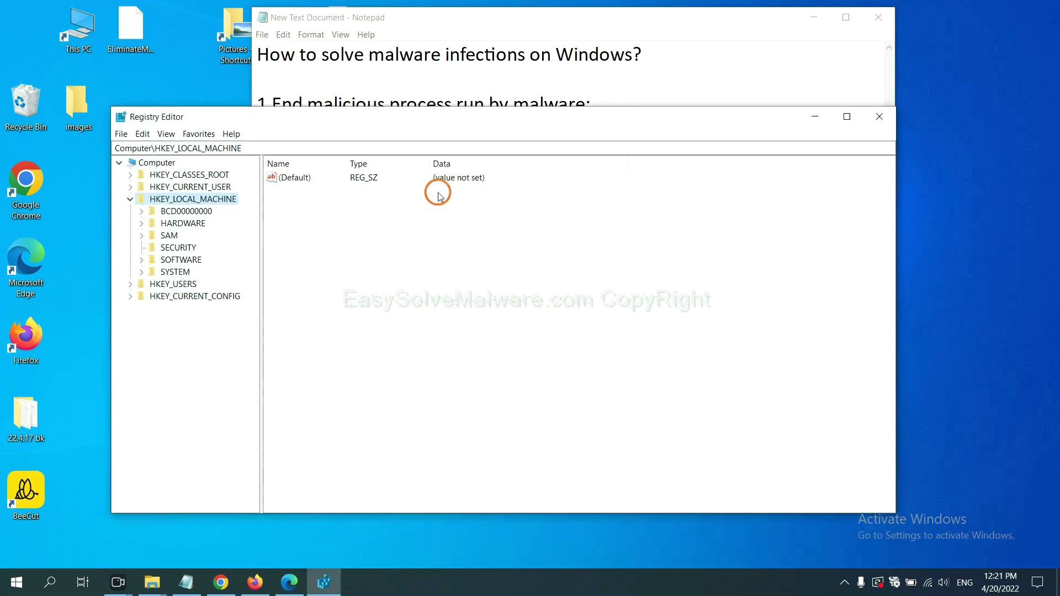
Search the registry for 'be' and bring up actions for the found FEATURE_BROWSER_EMULATION key.
click(147, 136)
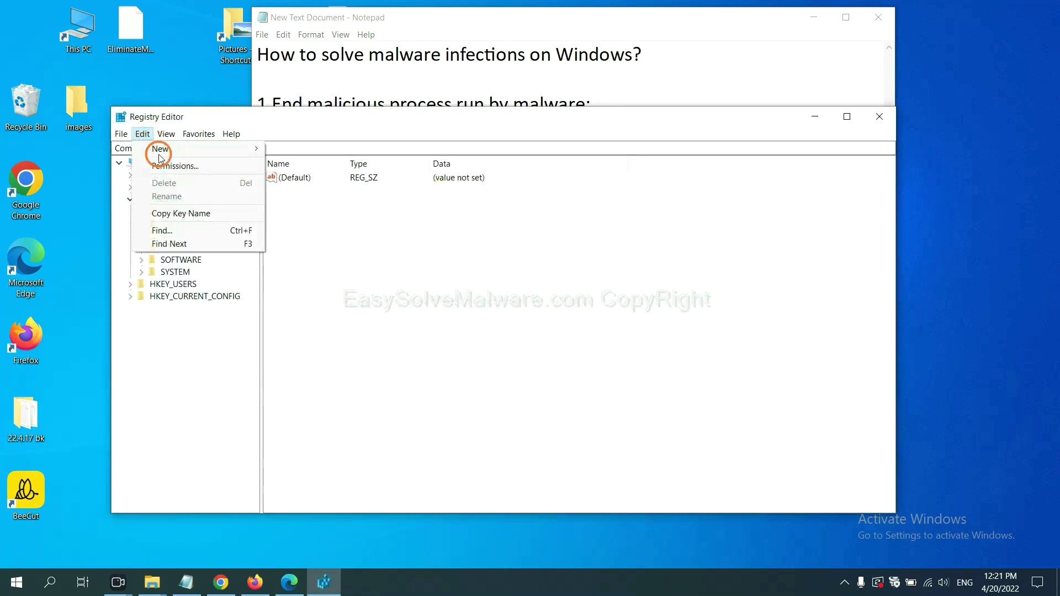
click(187, 230)
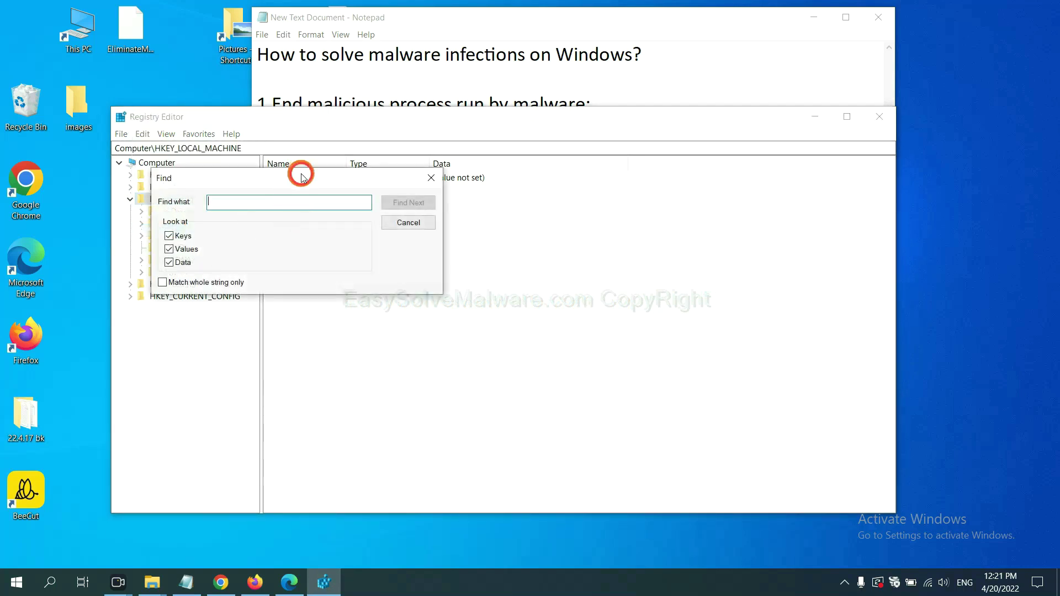
drag(301, 177, 404, 202)
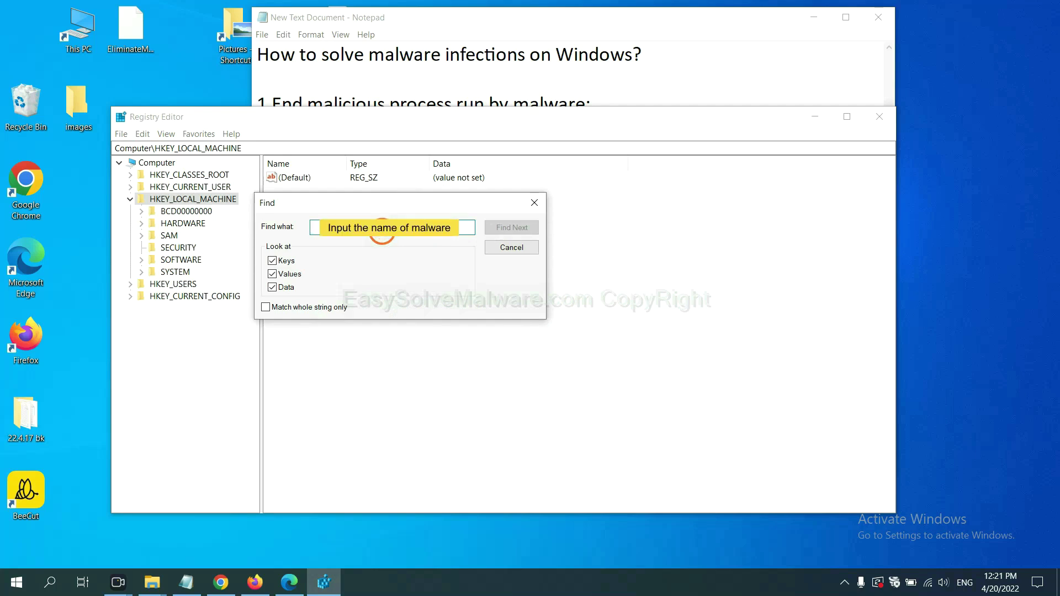
text(be)
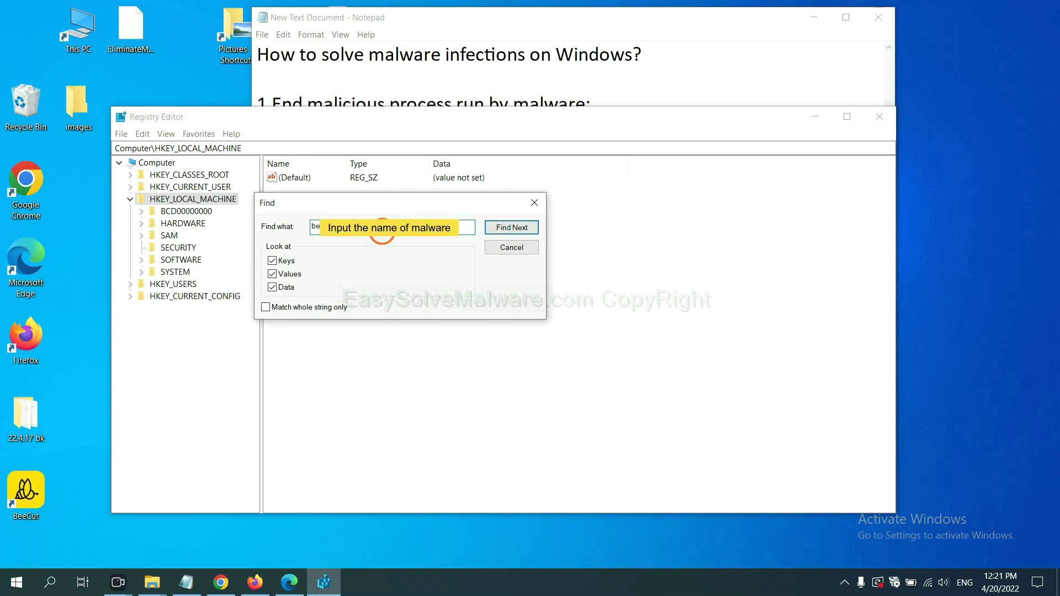
click(511, 228)
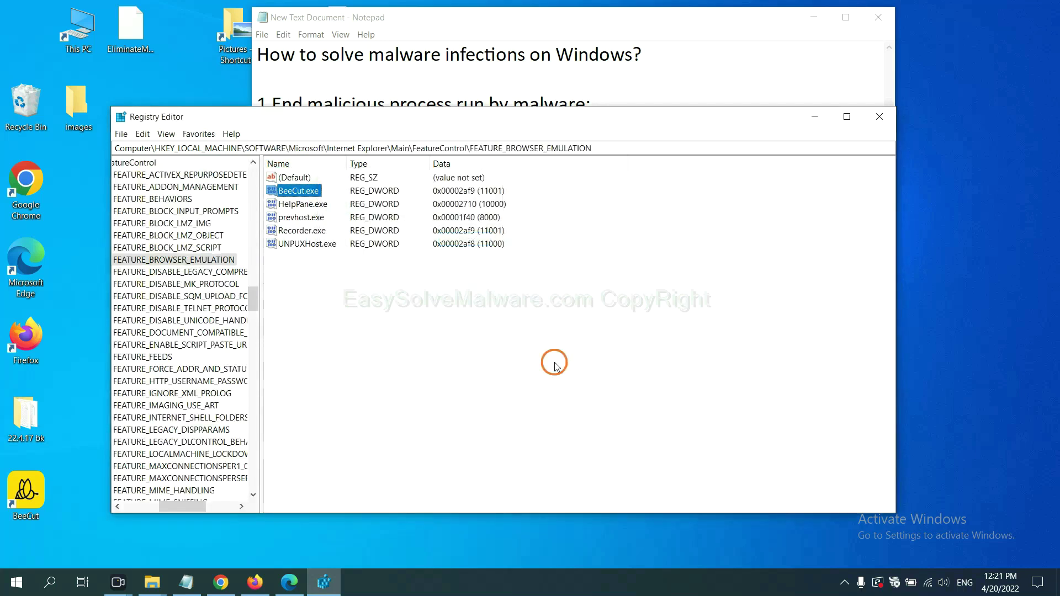
drag(176, 507, 169, 504)
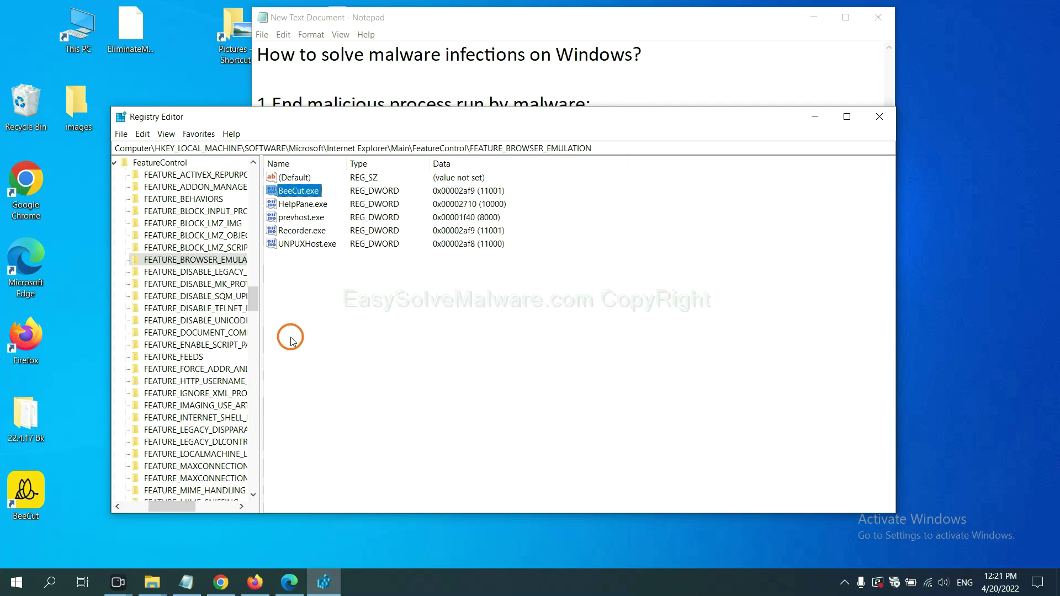
right_click(215, 262)
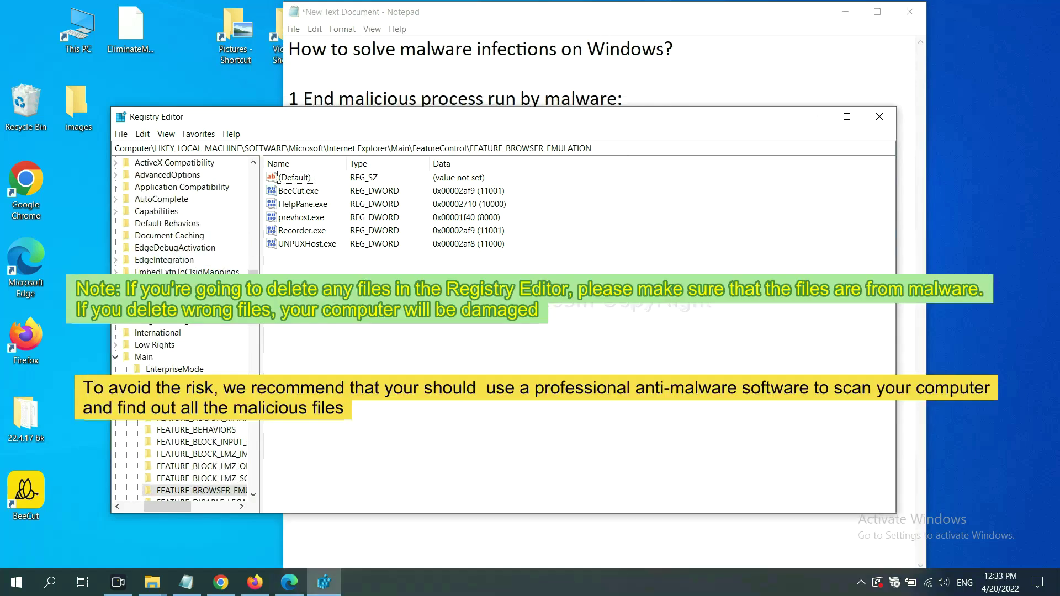
click(506, 335)
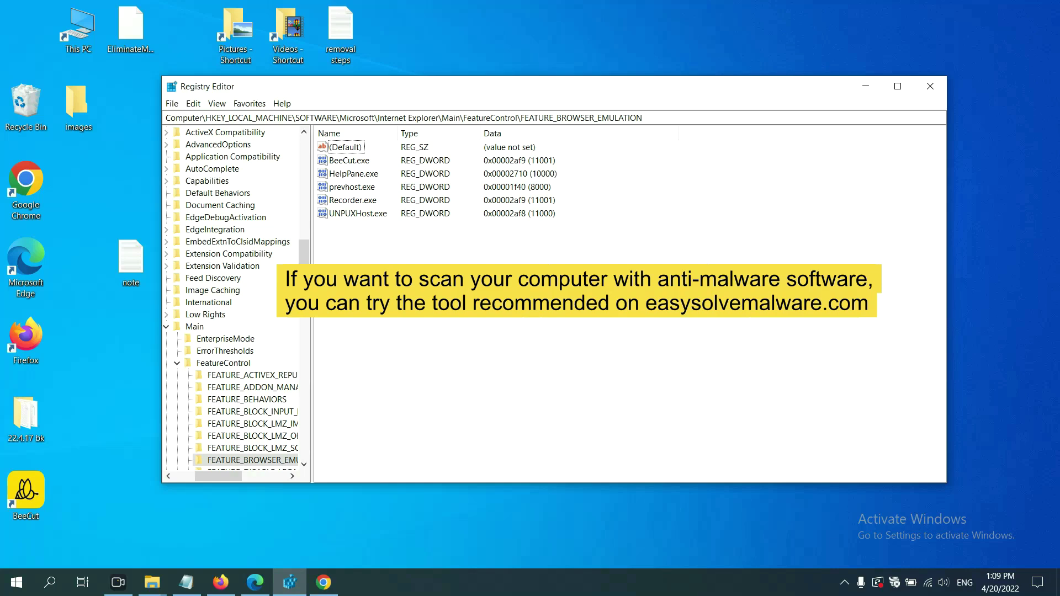
Scroll through the easysolvemalware.com removal guide in Chrome.
click(330, 584)
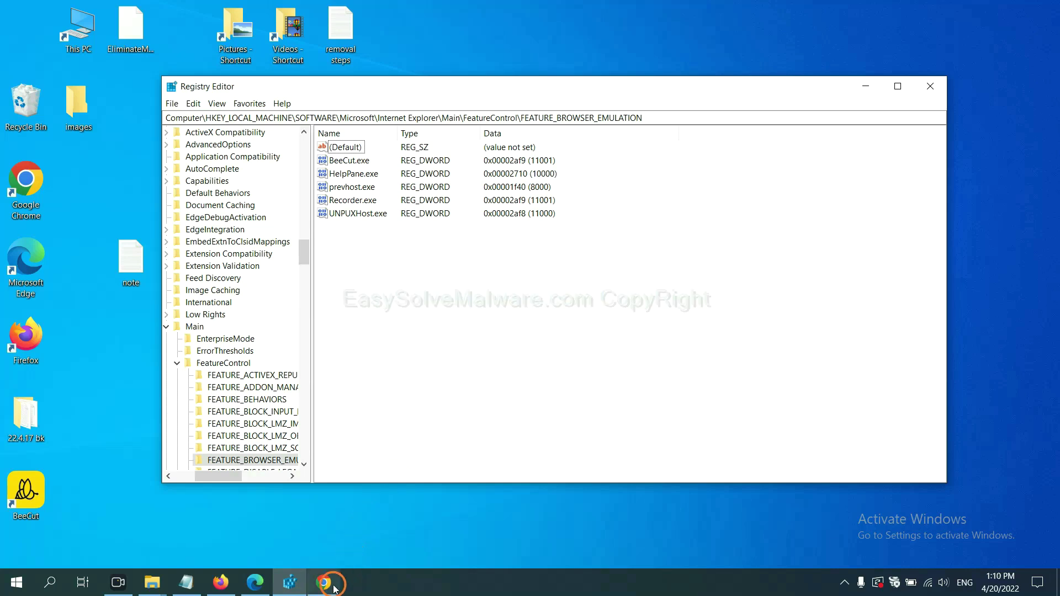
scroll(770, 365, down, 1)
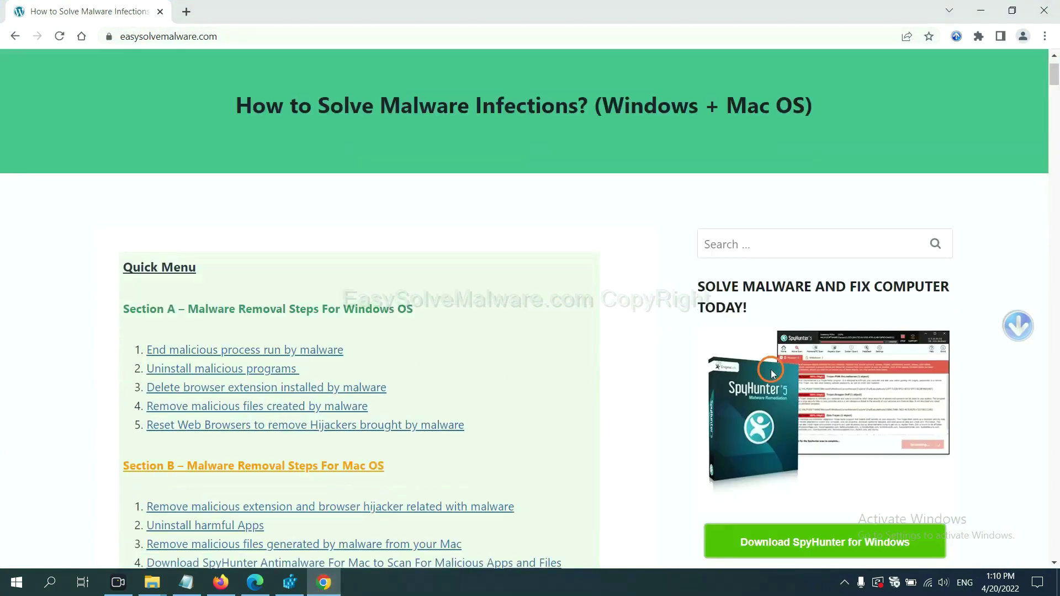
scroll(766, 386, up, 1)
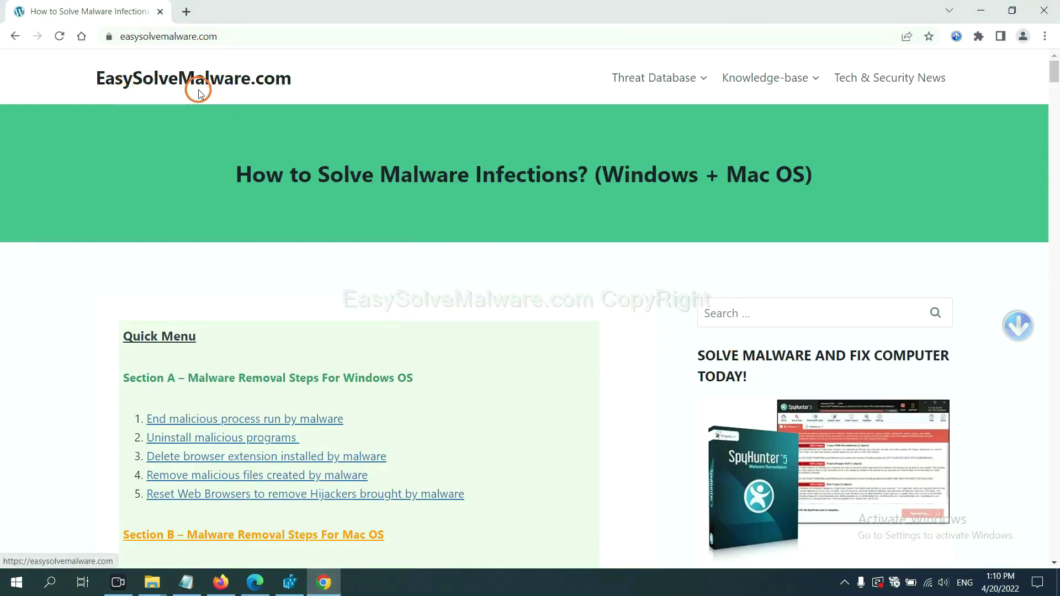
scroll(861, 332, down, 3)
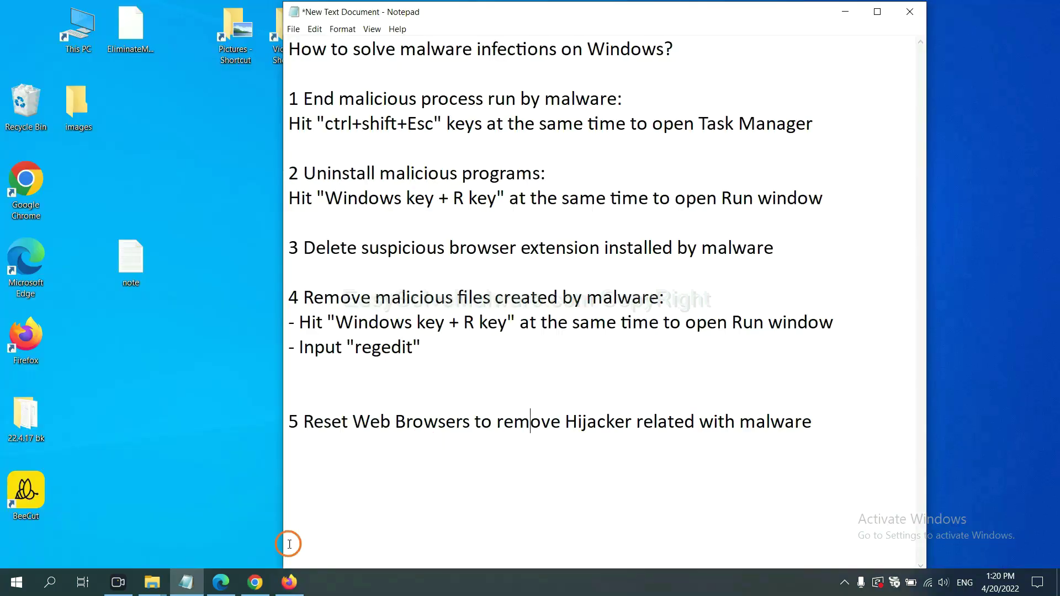
Search Chrome settings for 'reset', request restoring original defaults, then switch to Firefox.
click(247, 590)
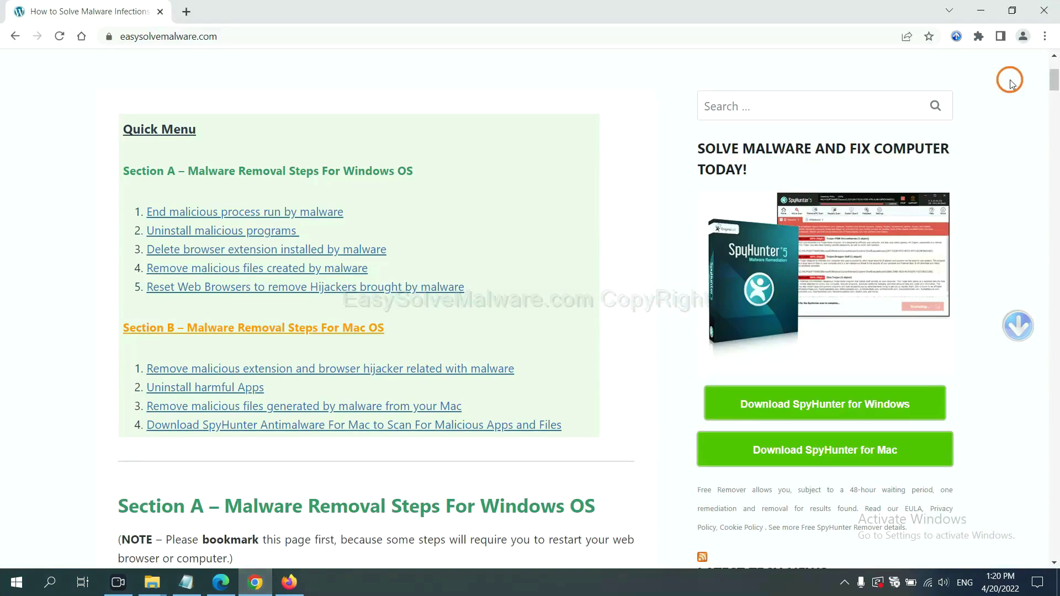
click(1046, 36)
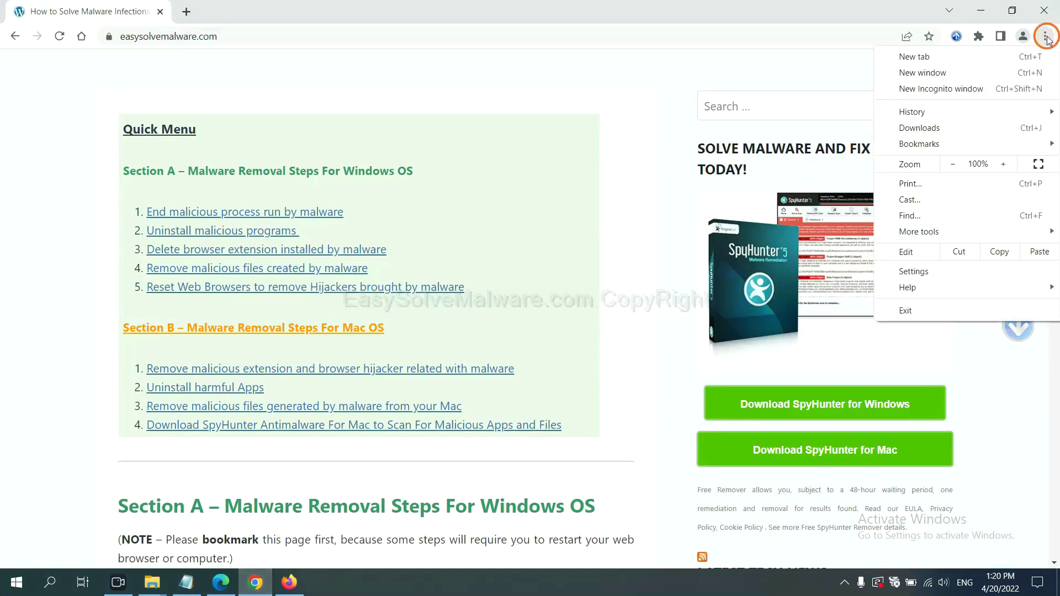
click(929, 267)
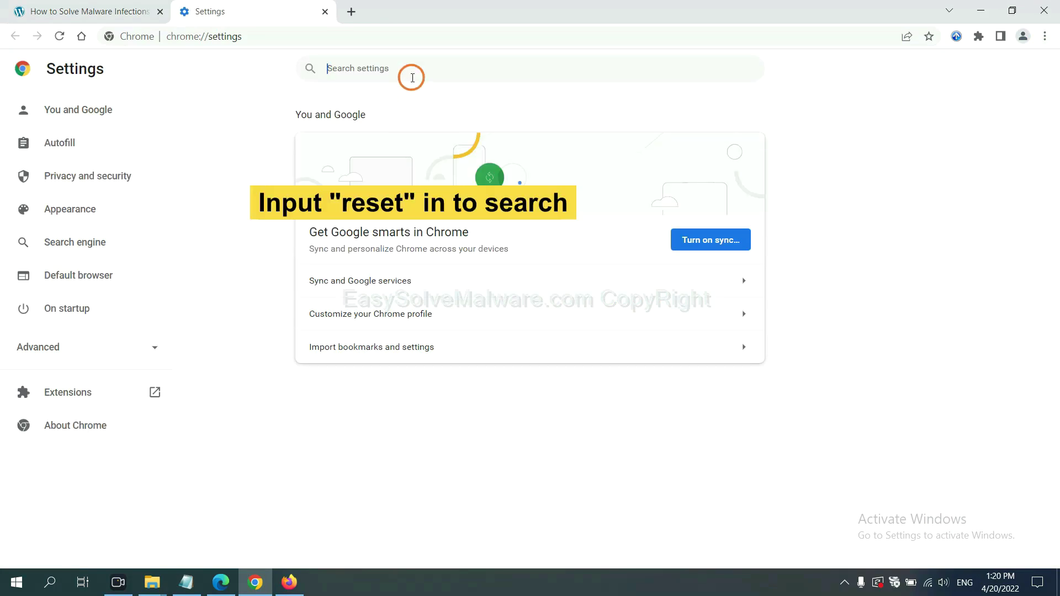
click(413, 78)
text(reset)
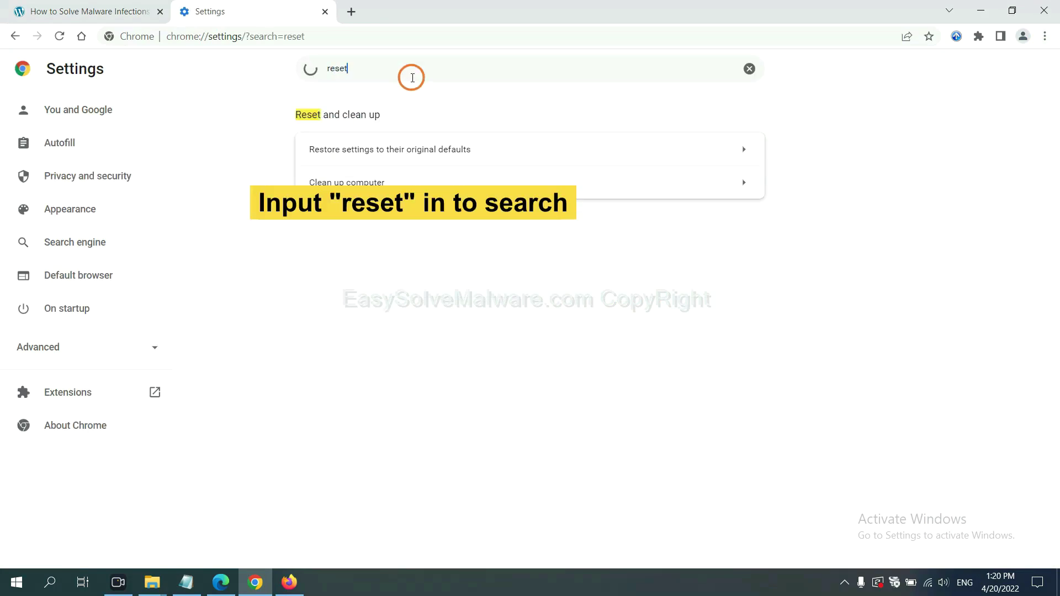
click(455, 148)
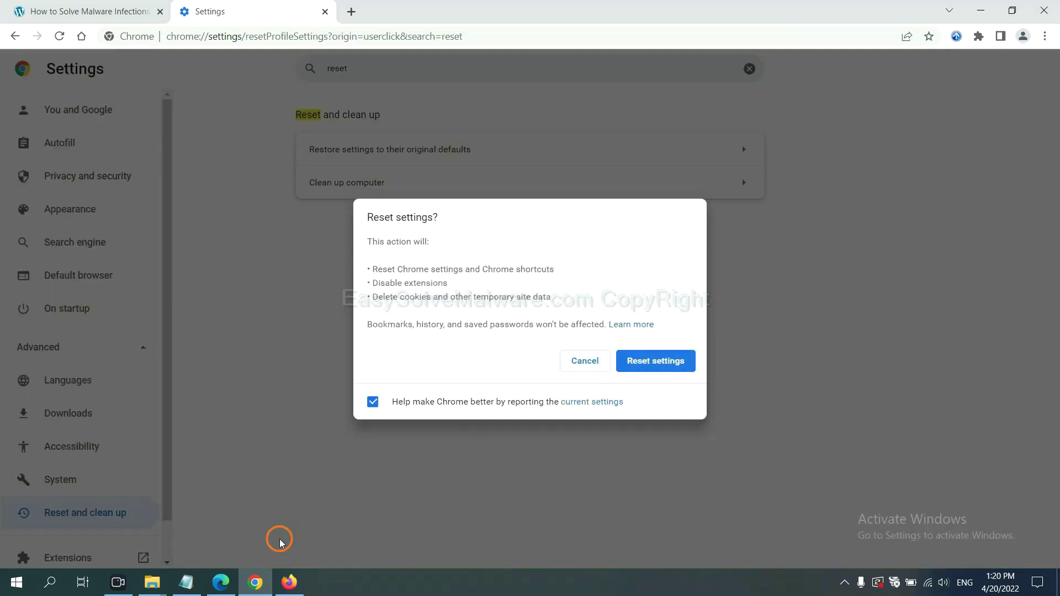
click(290, 580)
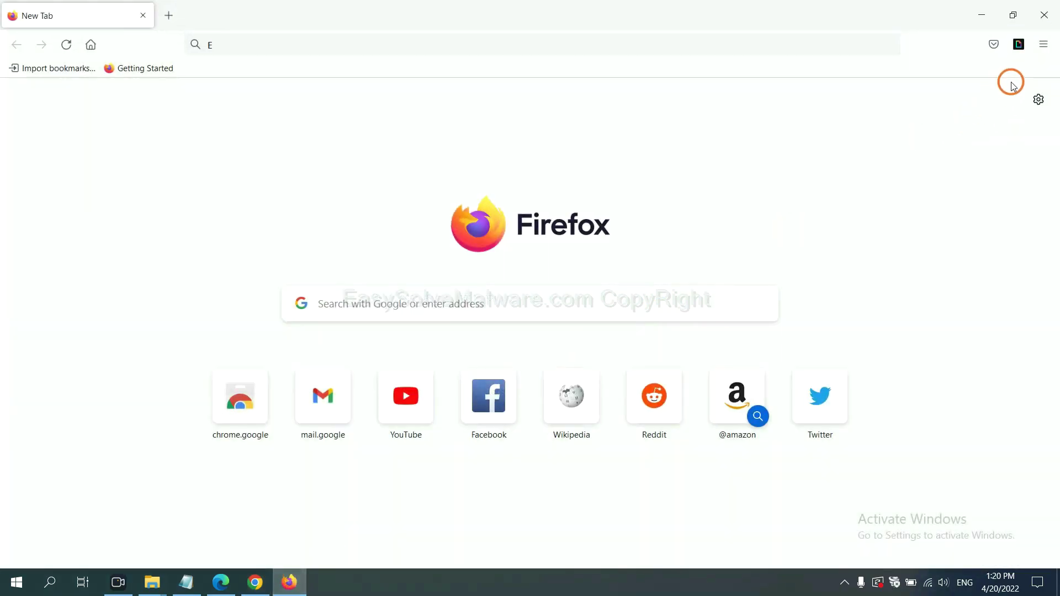
Request Refresh Firefox from the Troubleshooting Information page, then switch to Edge.
click(1044, 50)
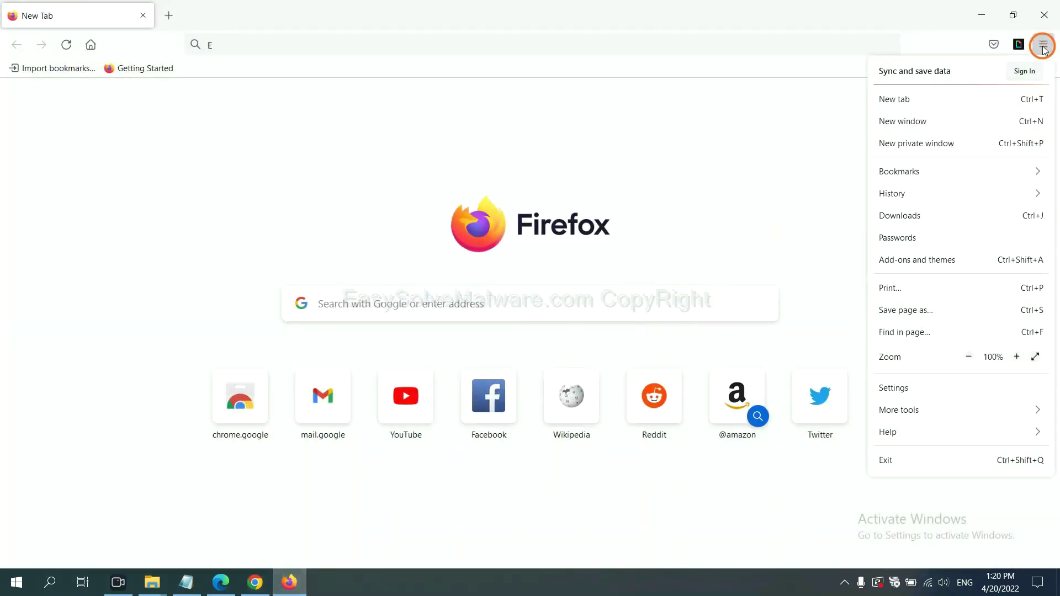
click(913, 432)
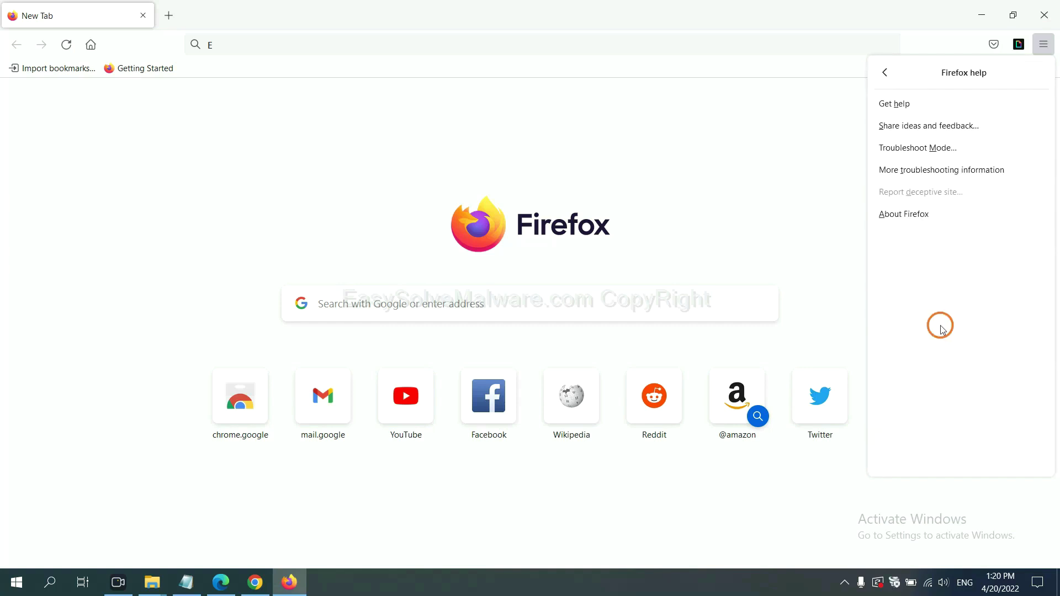
click(931, 173)
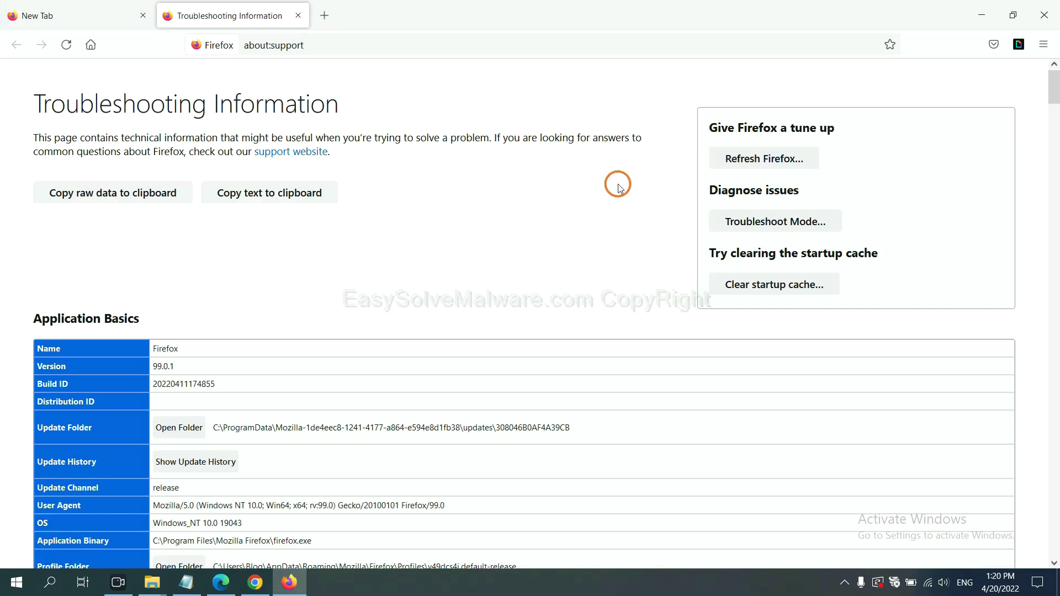
click(745, 163)
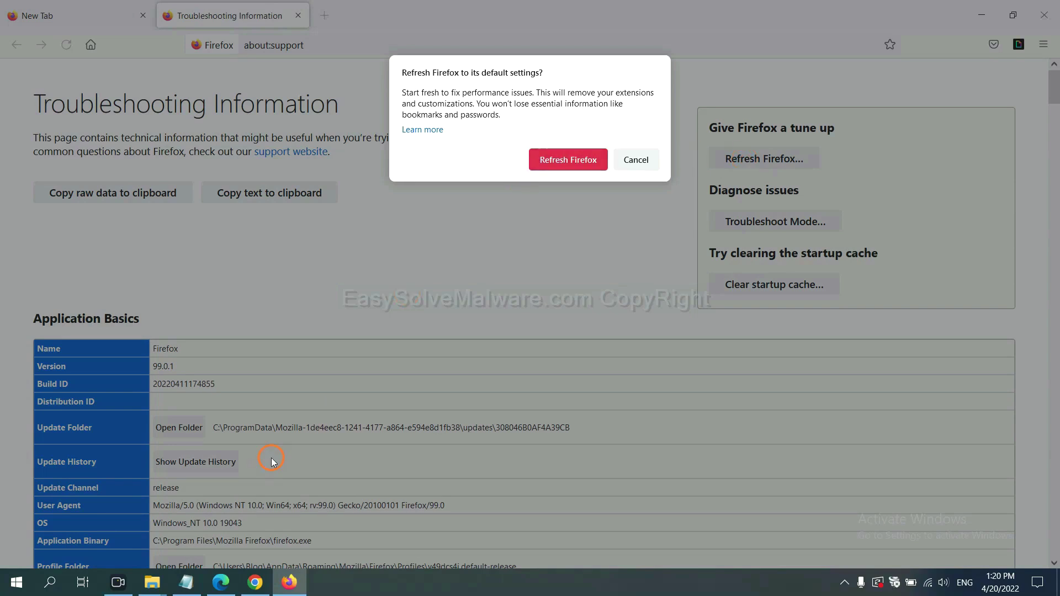
click(227, 582)
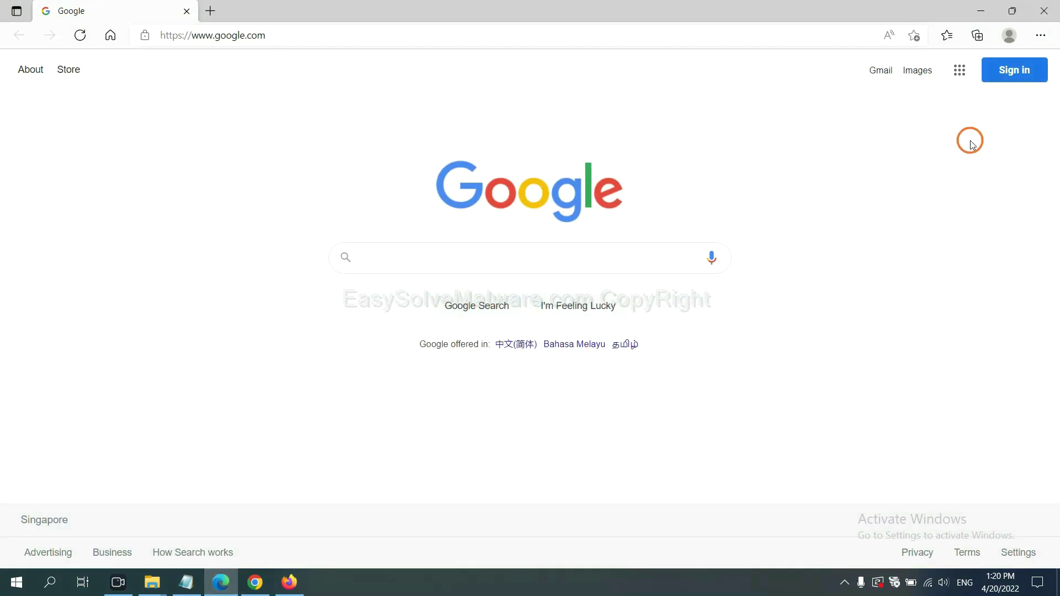
Search Edge settings for 'reset' and choose to restore settings to their default values.
click(1040, 35)
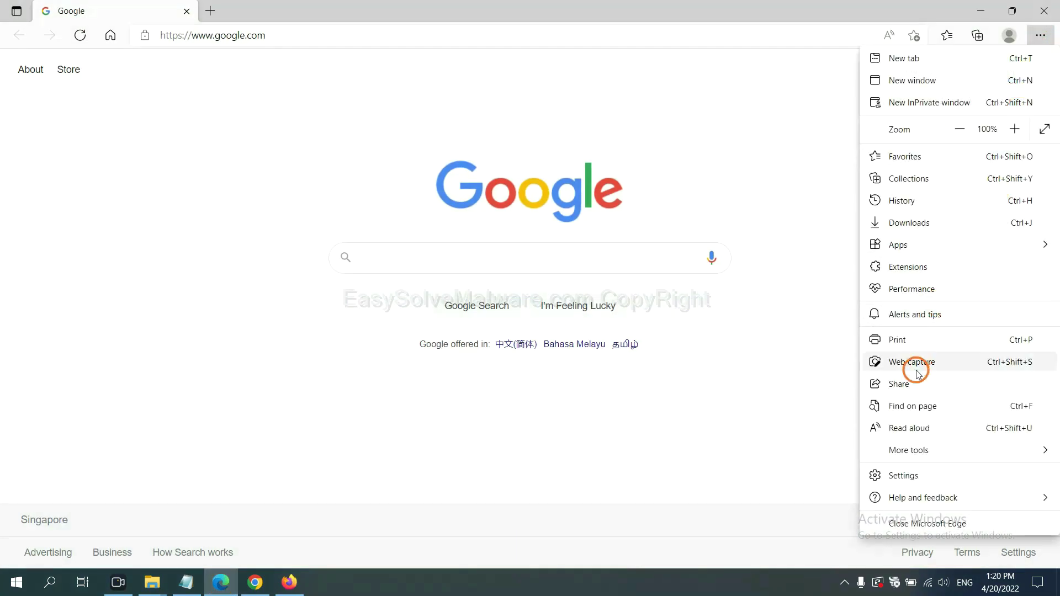
click(909, 476)
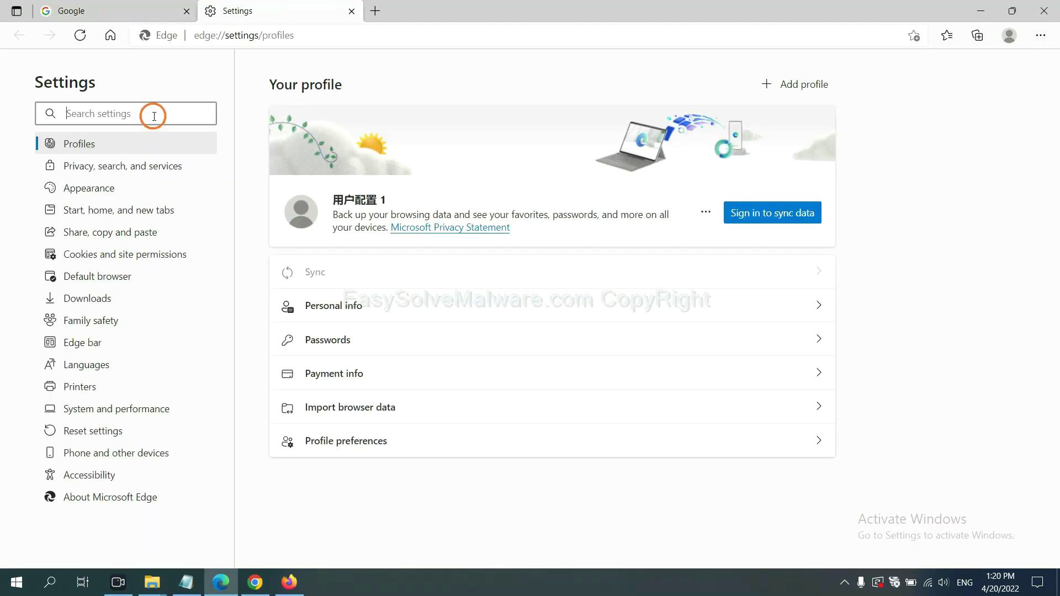
text(re)
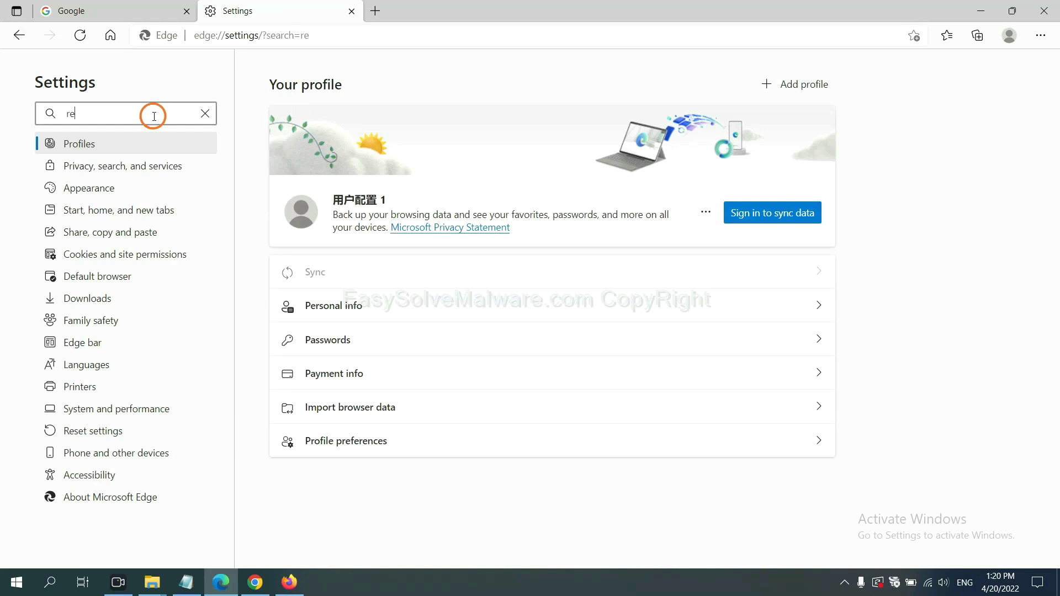
text(set)
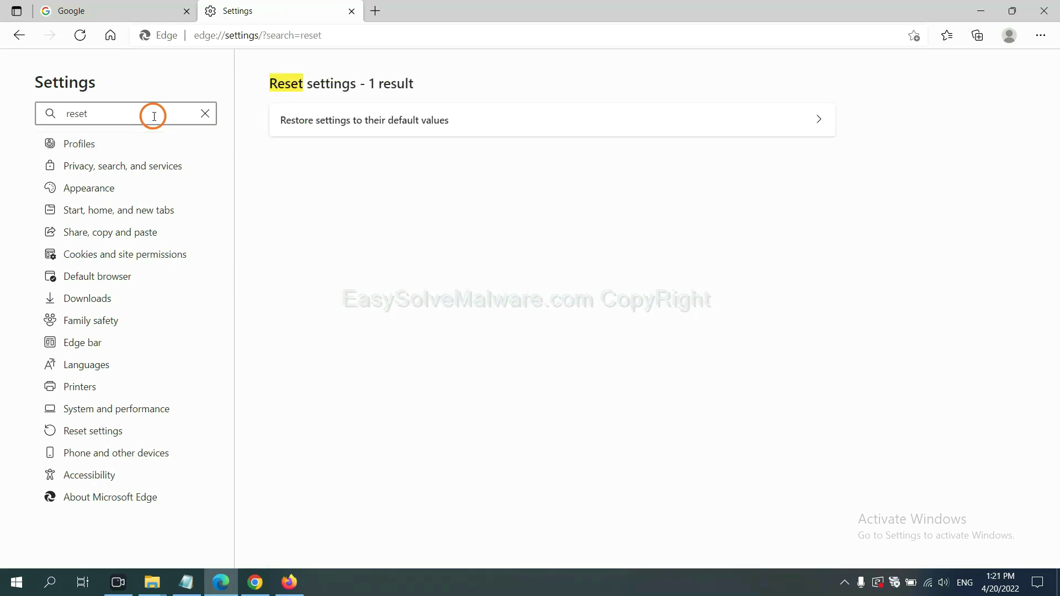
click(371, 116)
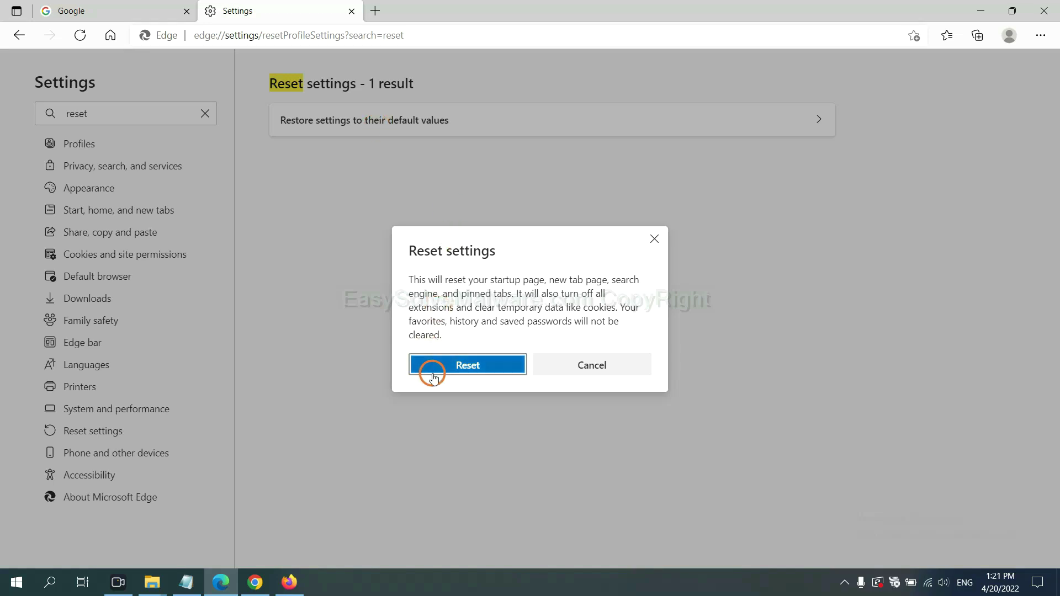